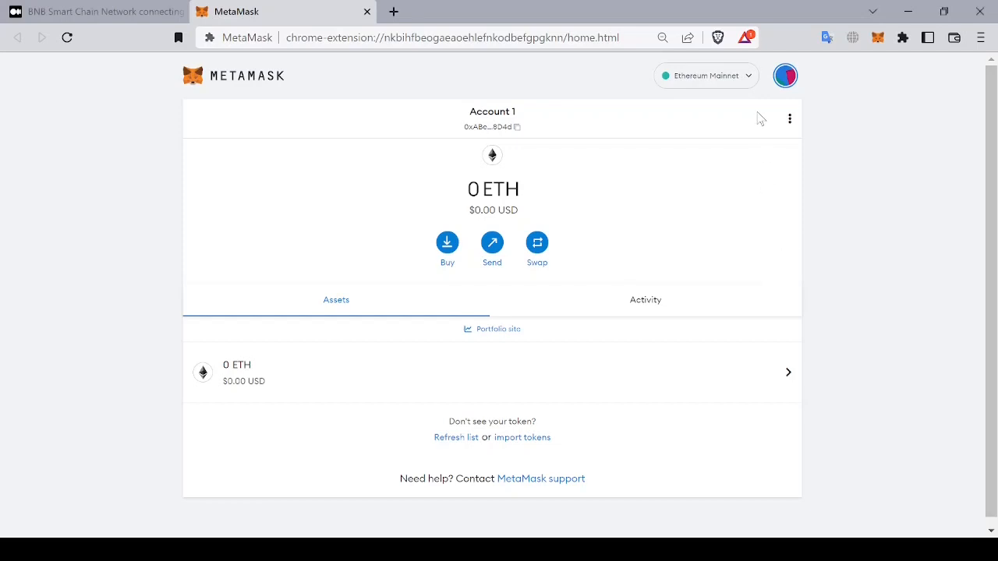
Step: Turn on the Show test networks setting, reached through the network list's show/hide link
click(718, 82)
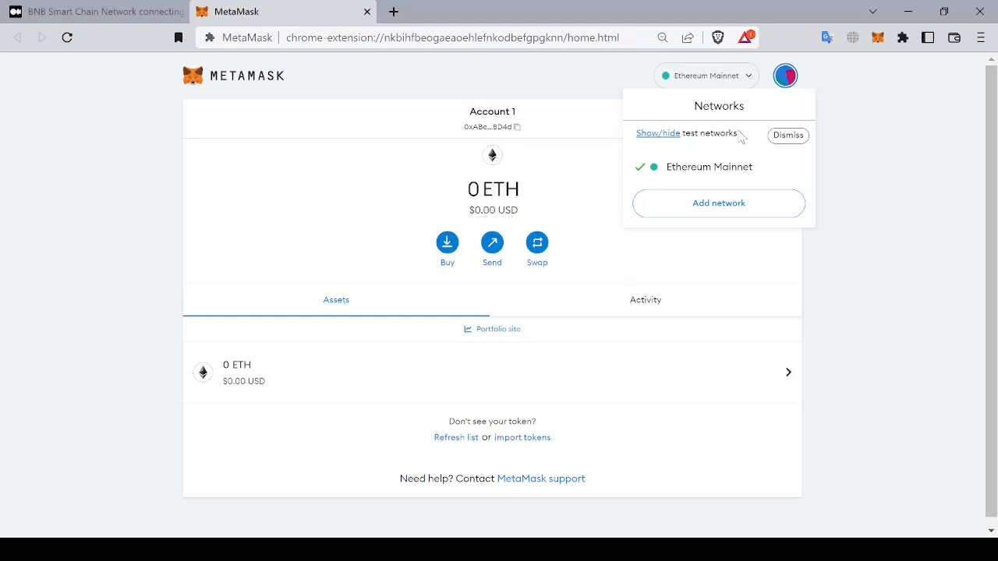
click(733, 87)
click(733, 90)
drag(747, 143, 719, 137)
drag(652, 137, 641, 138)
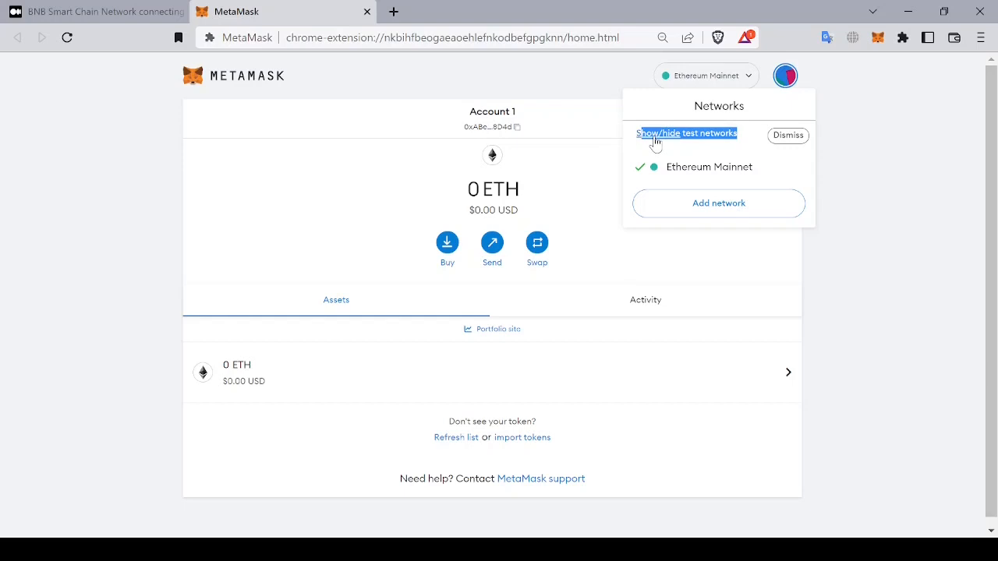
click(655, 143)
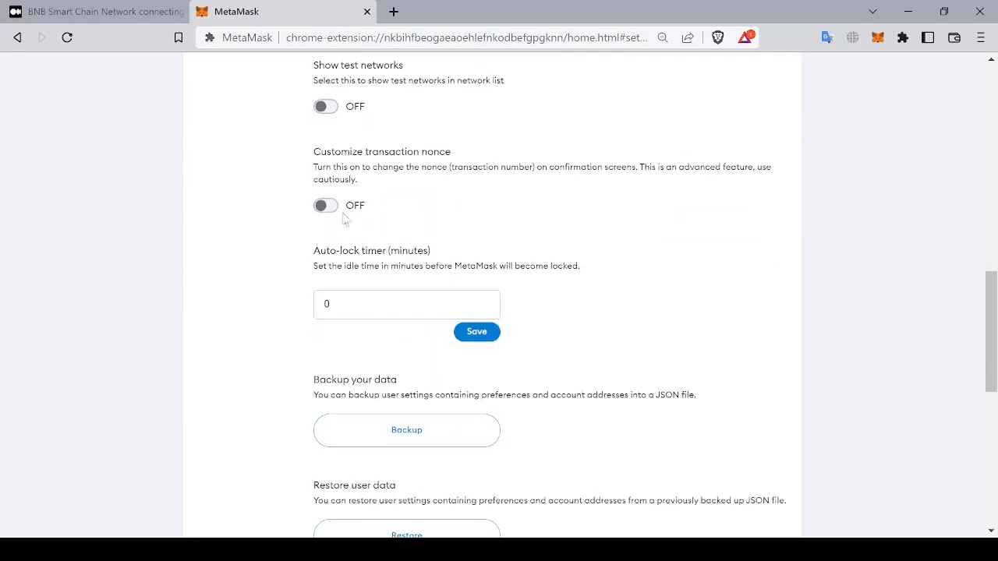
drag(439, 82, 295, 73)
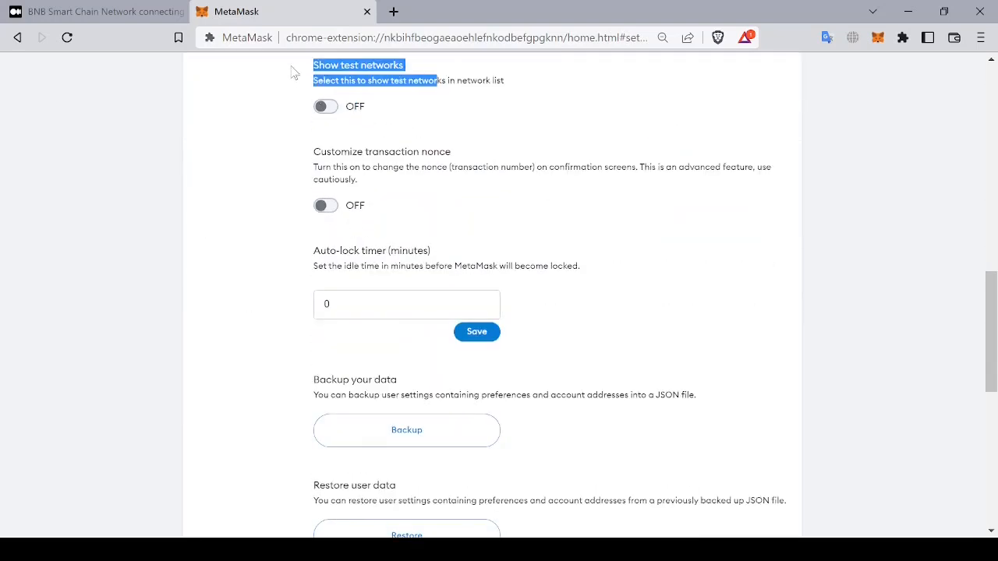
click(335, 112)
Step: Return to the wallet home and switch the active network to Goerli test network
scroll(585, 167, up, 10)
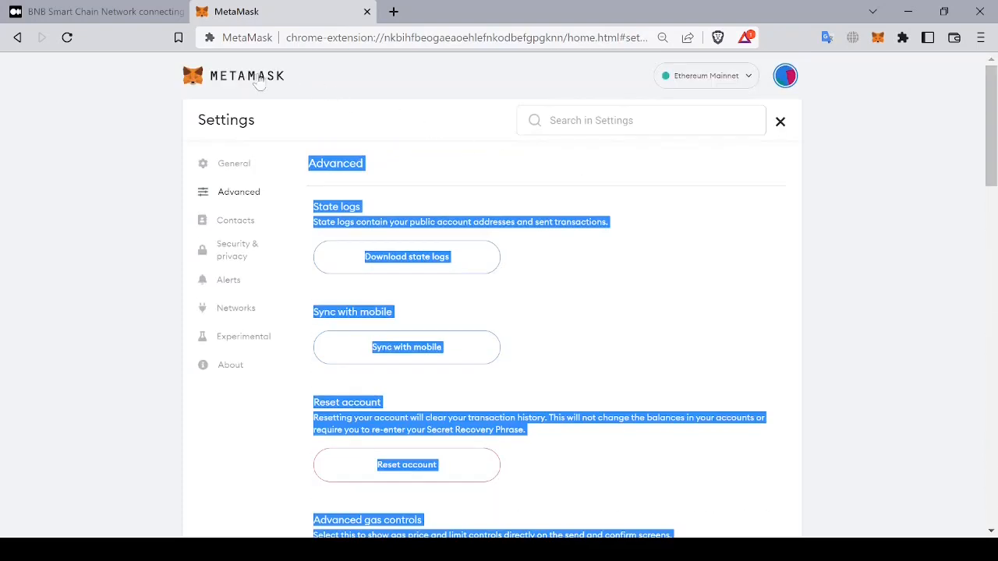
click(261, 78)
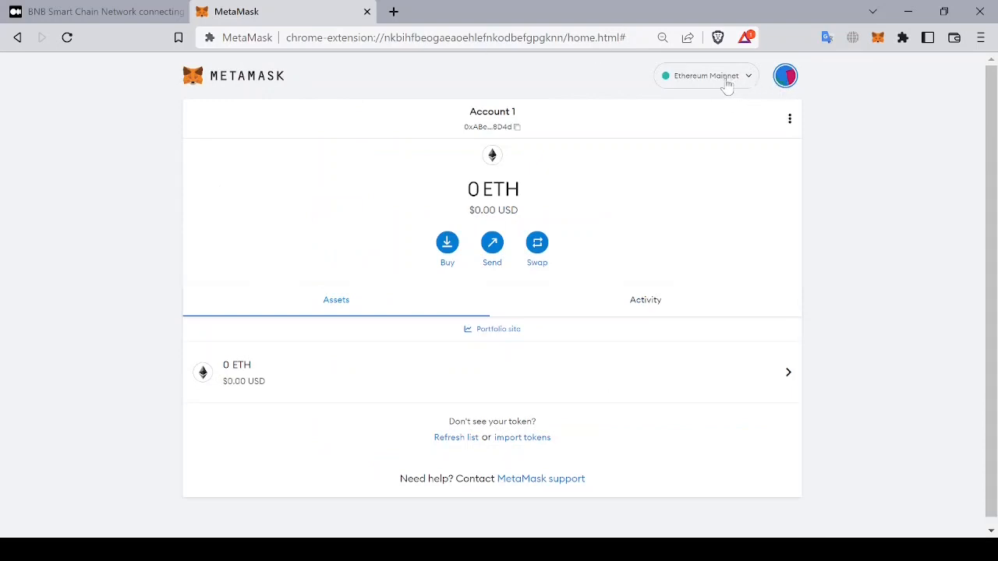
click(726, 81)
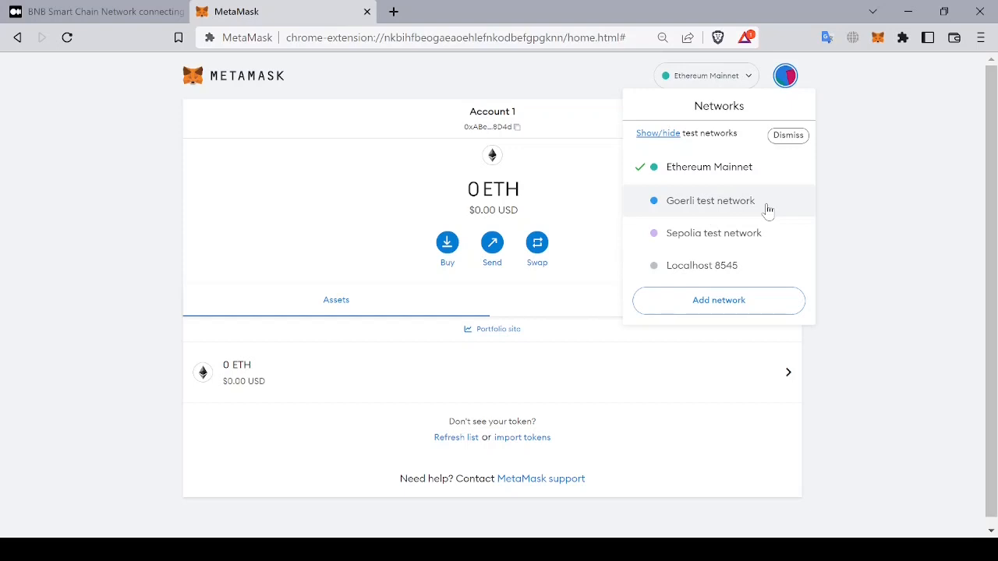
click(726, 202)
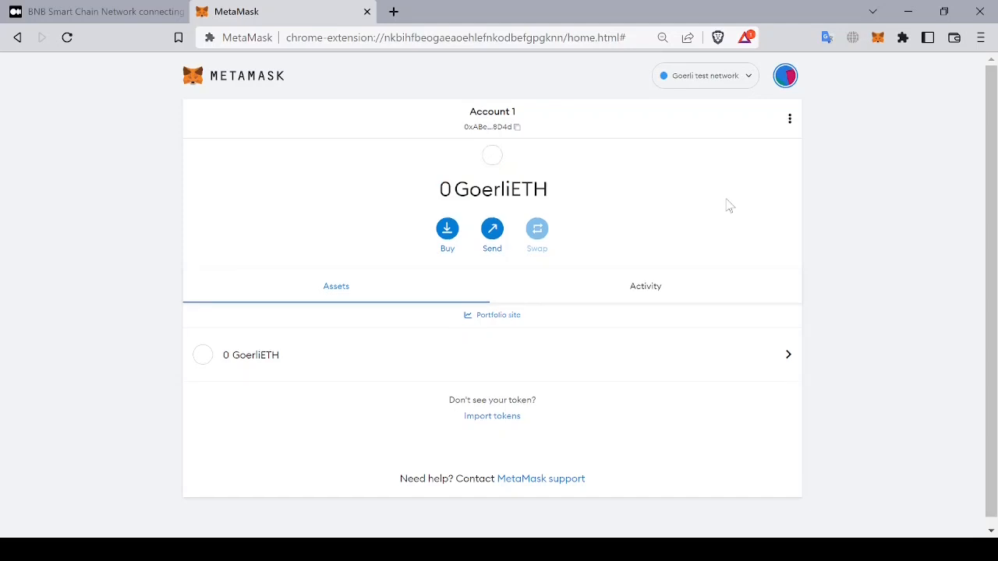
Step: Open Advanced settings and reset the account, confirming the reset of its transaction history
click(786, 77)
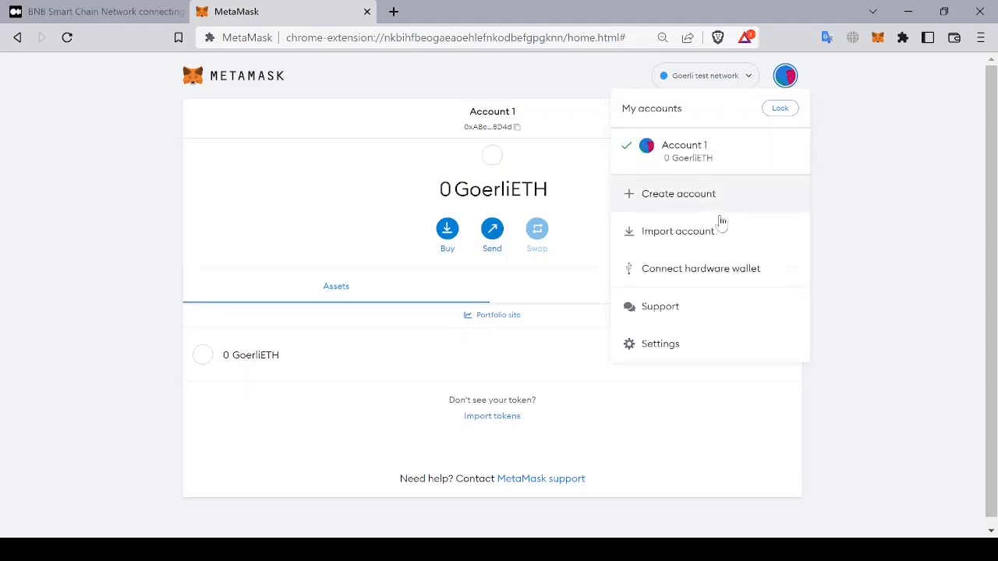
click(702, 343)
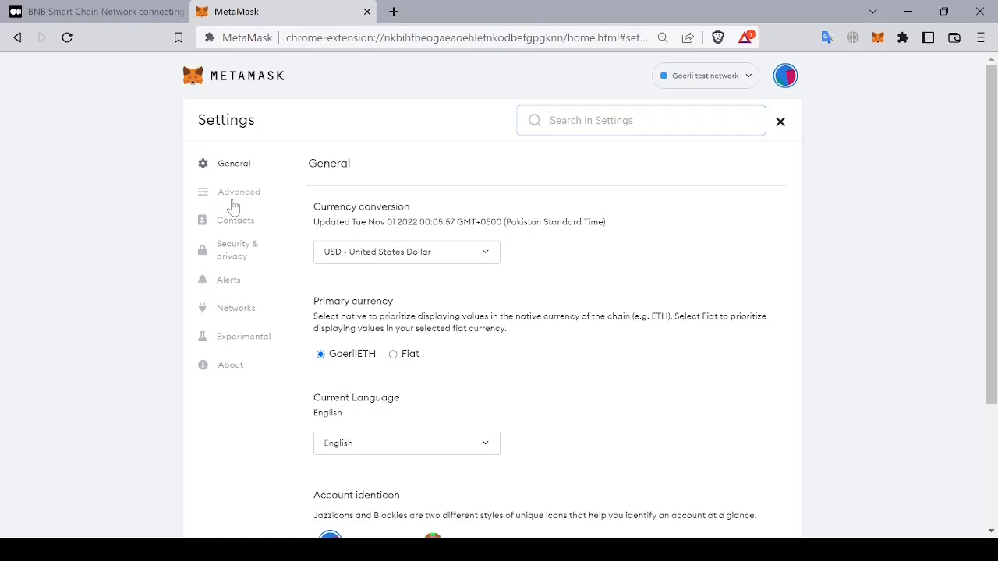
click(787, 76)
click(676, 343)
click(225, 192)
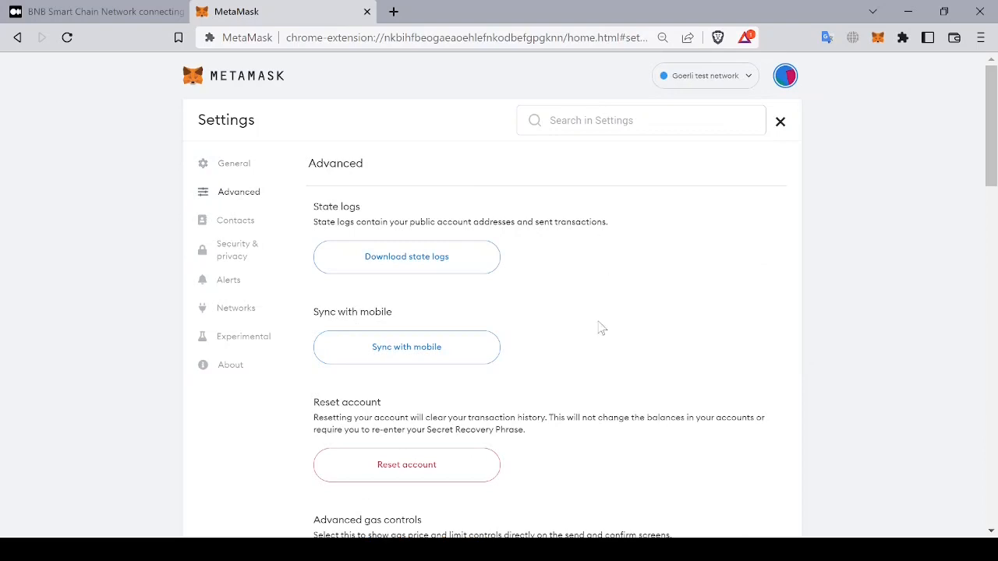
scroll(600, 327, down, 4)
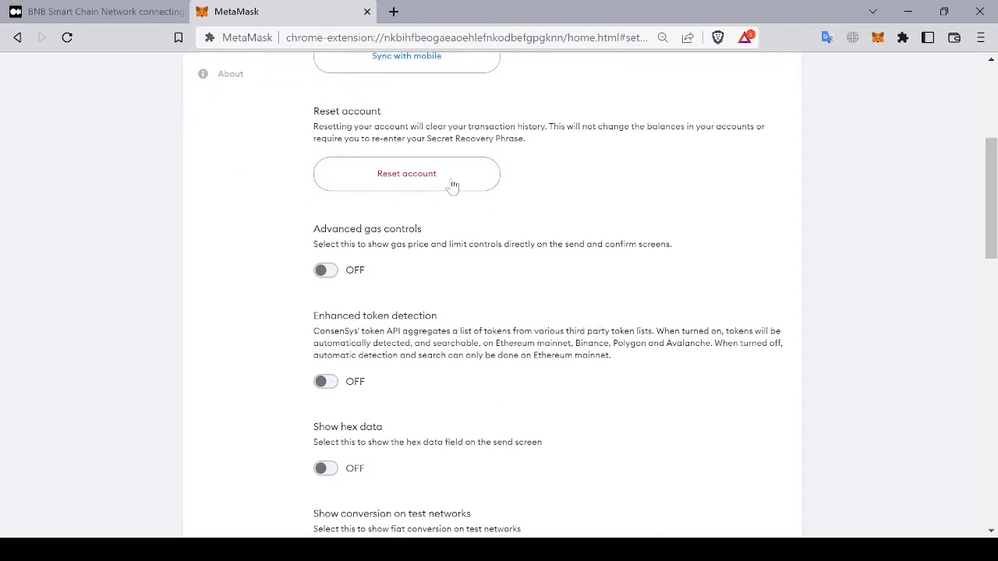
click(454, 183)
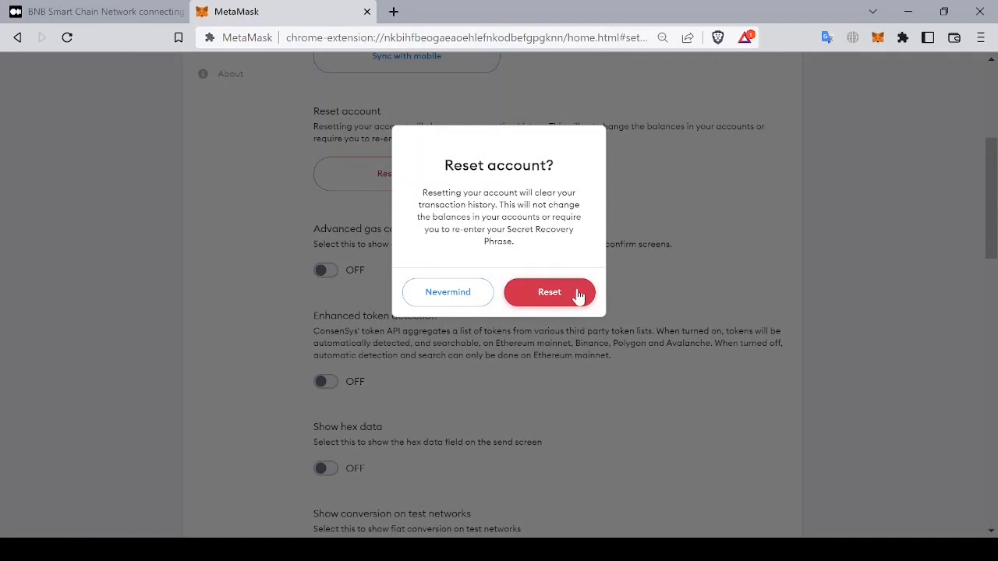
click(578, 294)
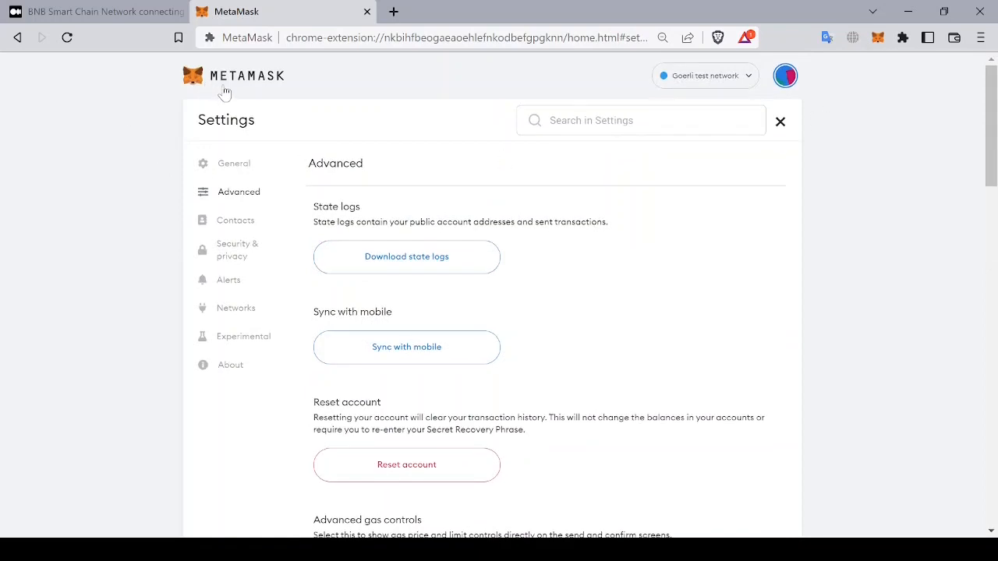
Step: Return to the wallet home and inspect the list of available networks
click(225, 93)
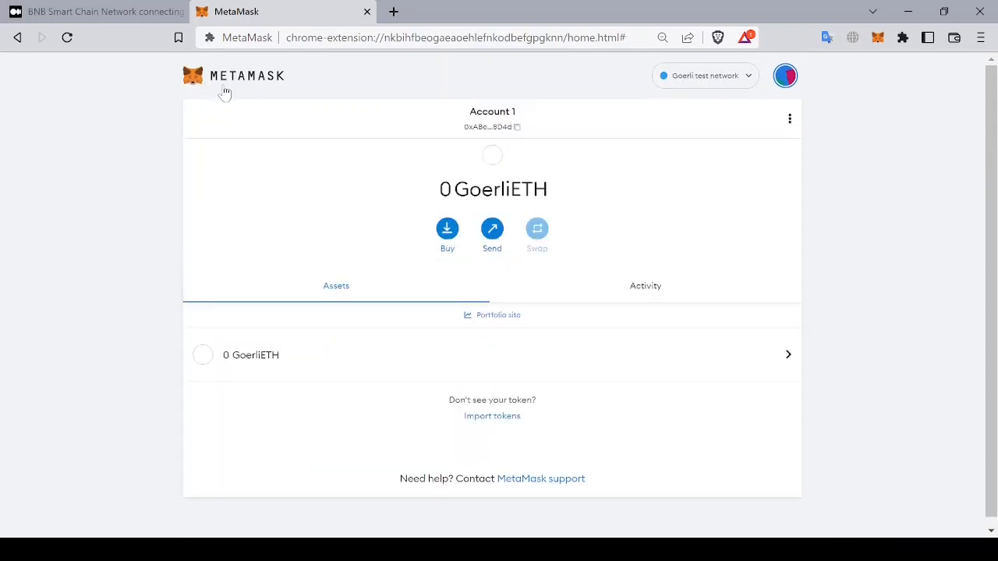
click(748, 78)
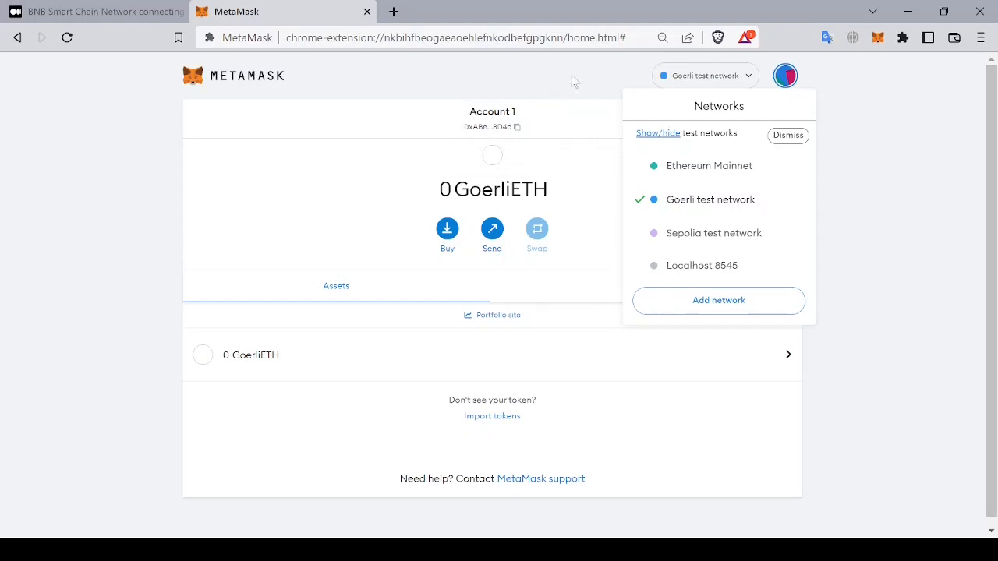
click(601, 76)
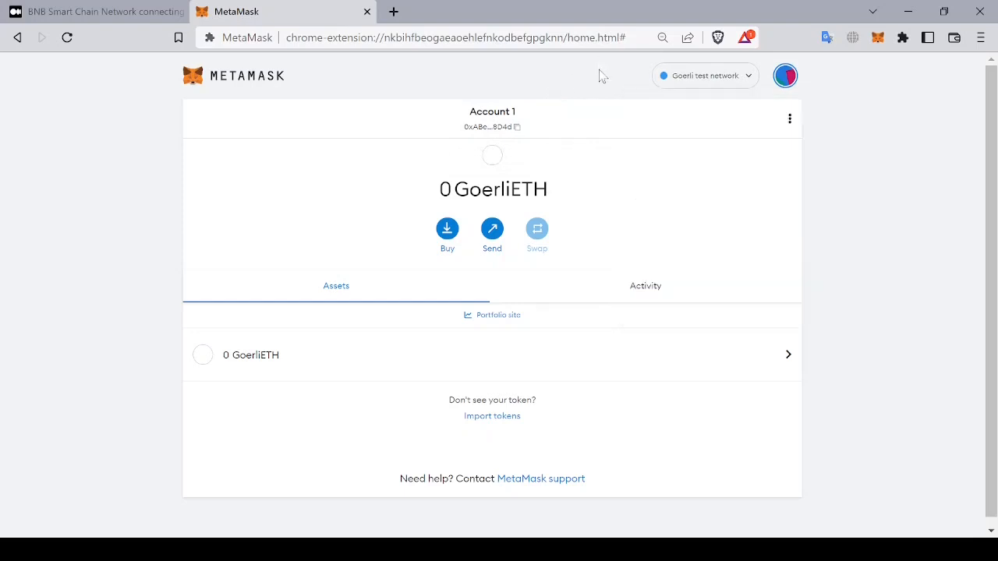
click(737, 78)
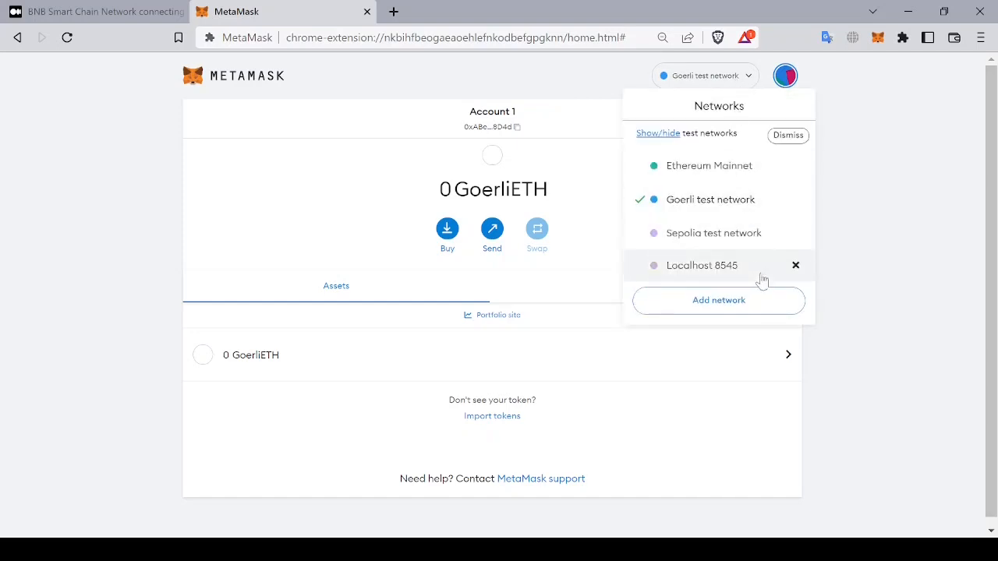
click(714, 85)
click(717, 87)
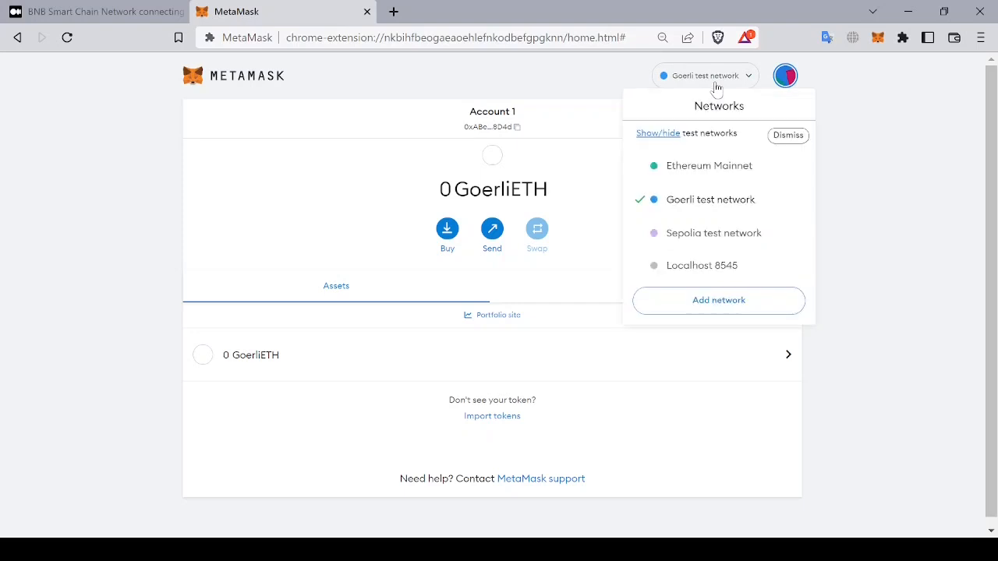
click(788, 91)
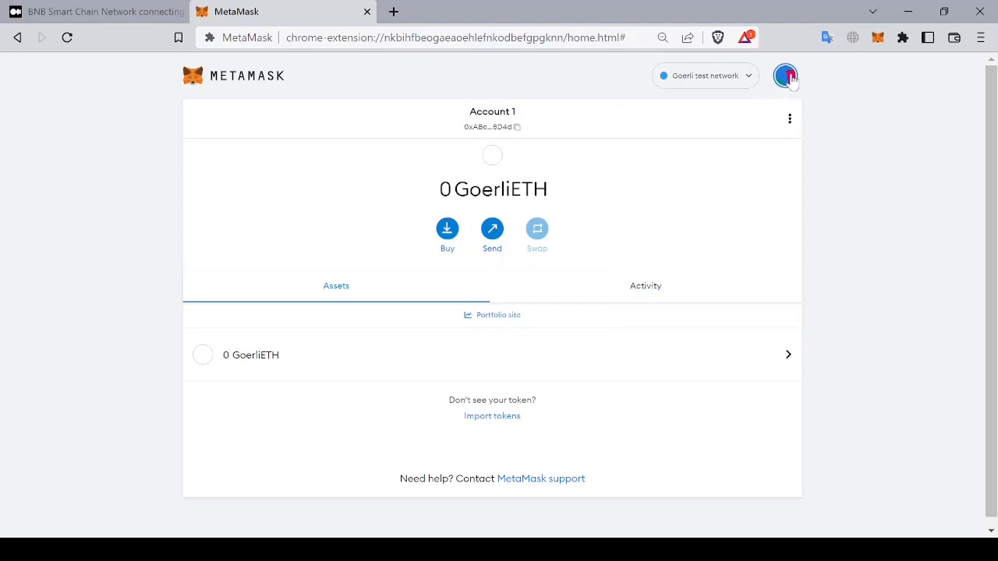
Step: Open the Networks settings, view the Ethereum Mainnet details, and start adding a network manually
click(785, 76)
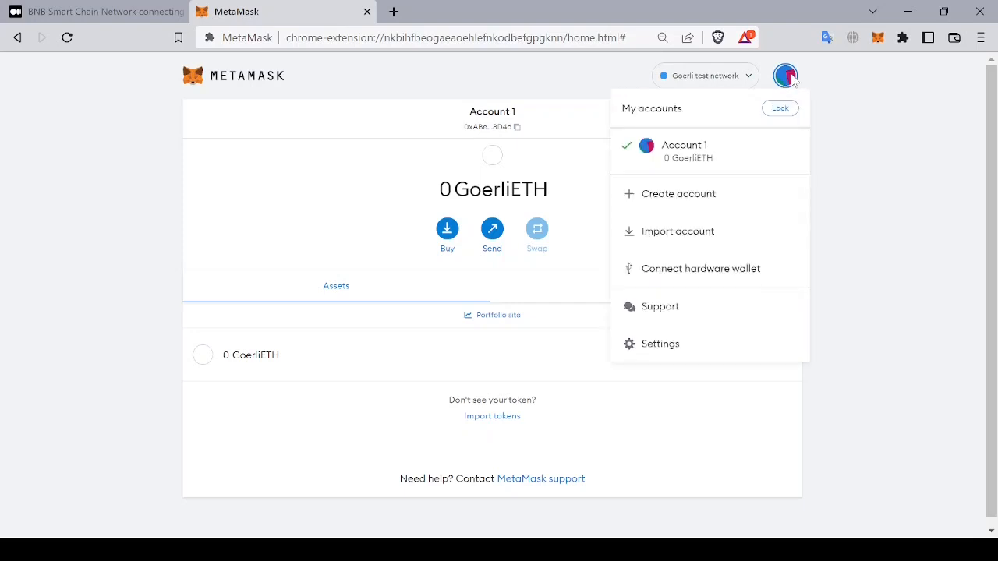
click(685, 349)
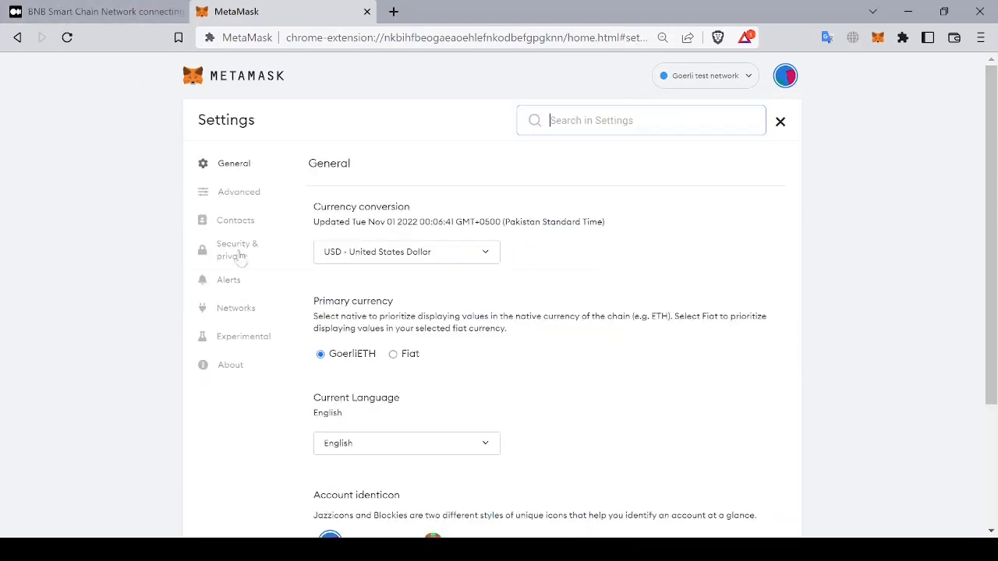
click(253, 320)
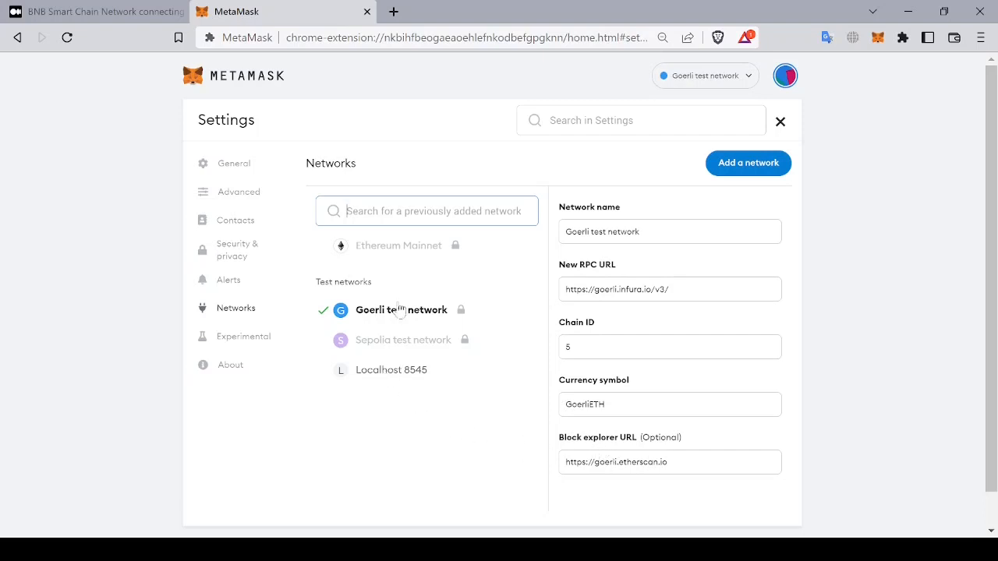
click(386, 252)
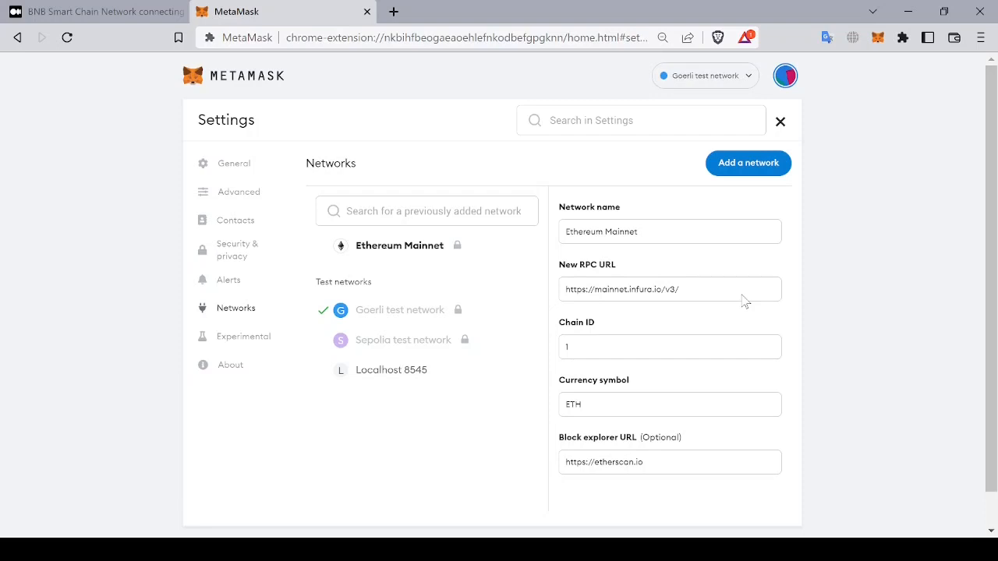
click(745, 165)
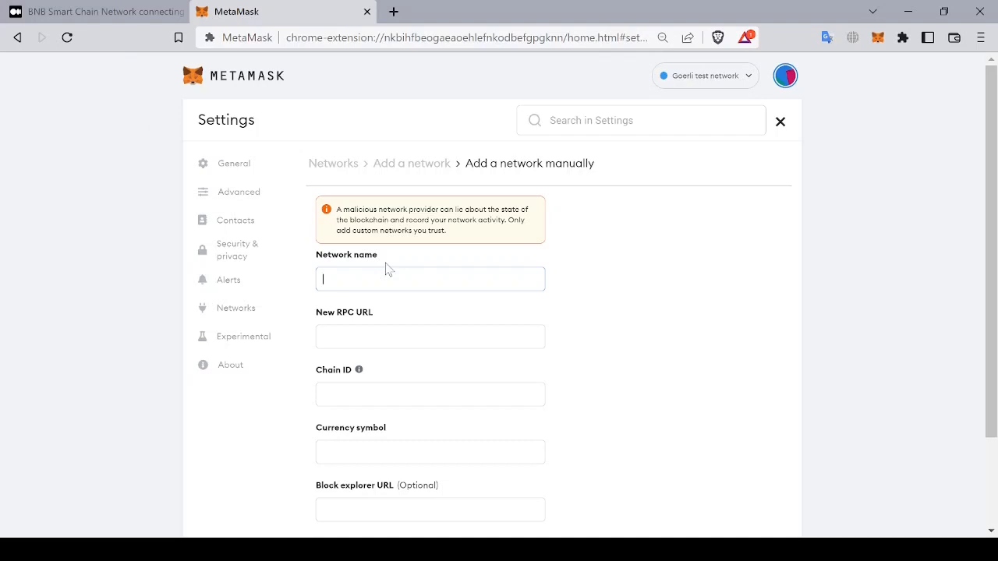
Step: Switch to the tutorial article tab and read through it for the BNB network credentials
click(132, 9)
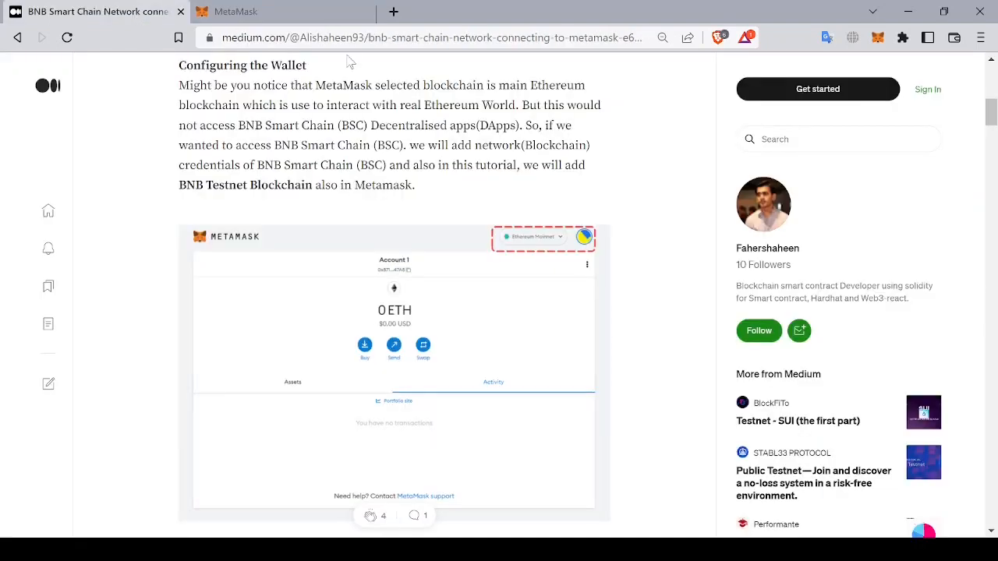
scroll(631, 222, up, 5)
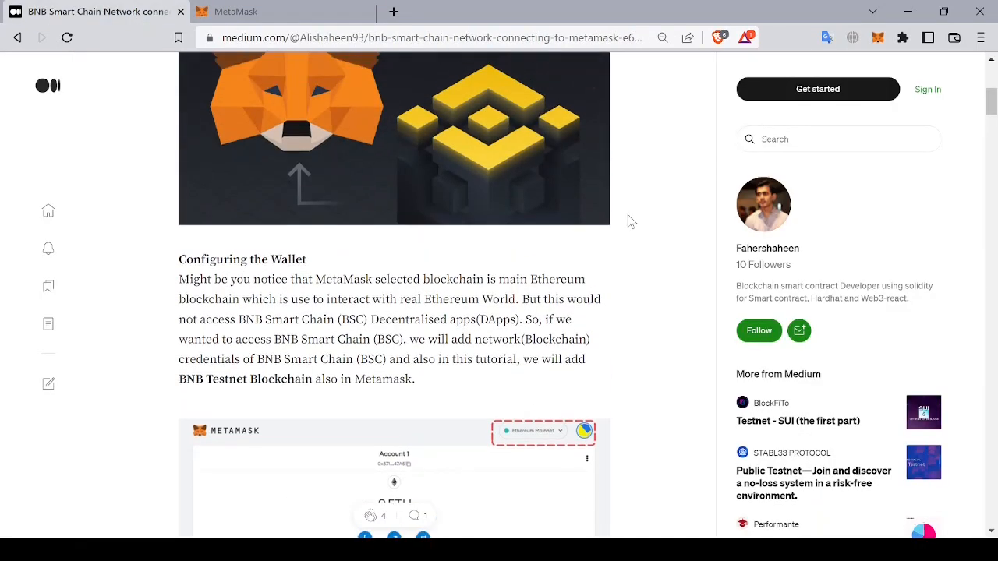
scroll(632, 223, up, 4)
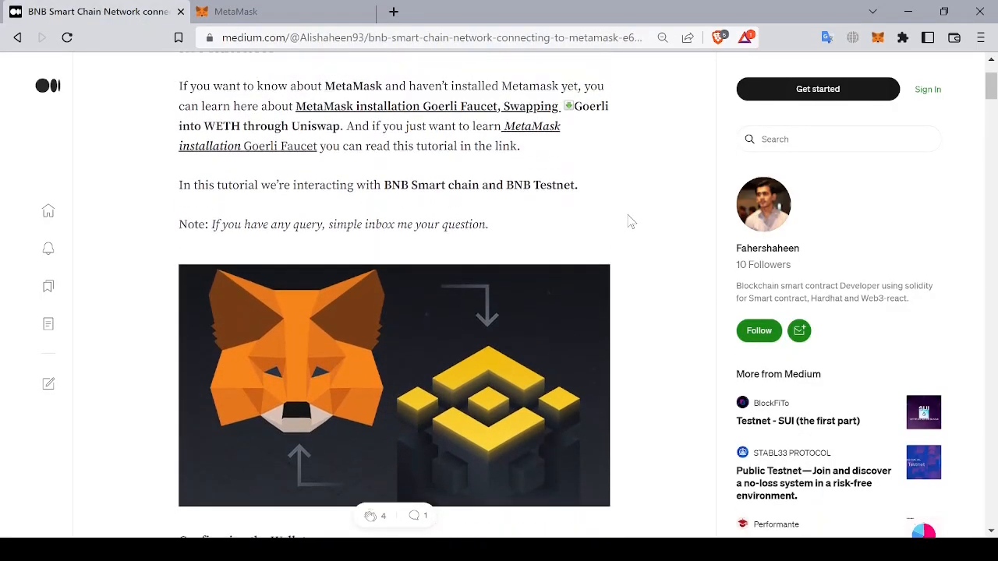
scroll(632, 222, down, 4)
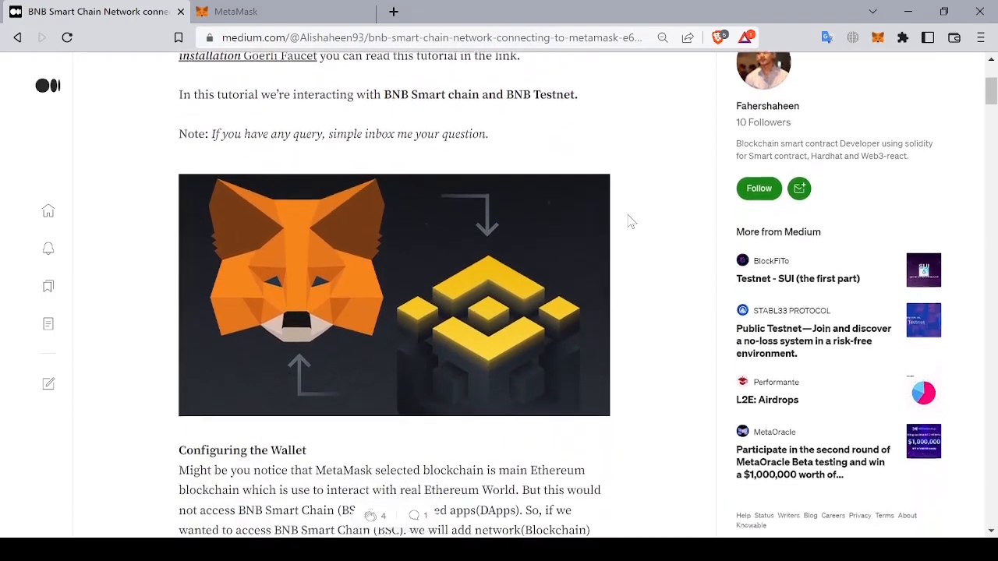
scroll(631, 222, down, 4)
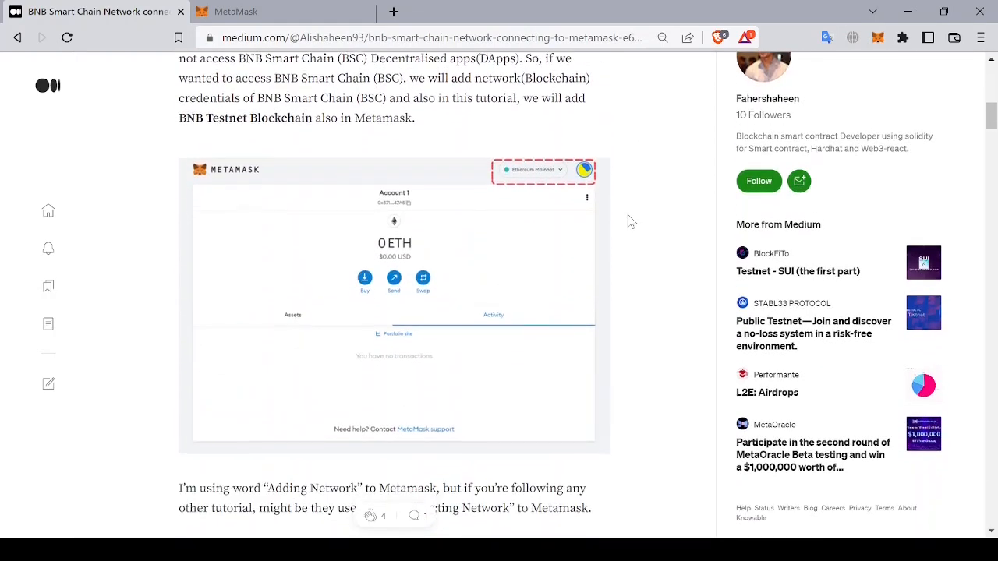
scroll(632, 223, up, 1)
scroll(631, 222, up, 1)
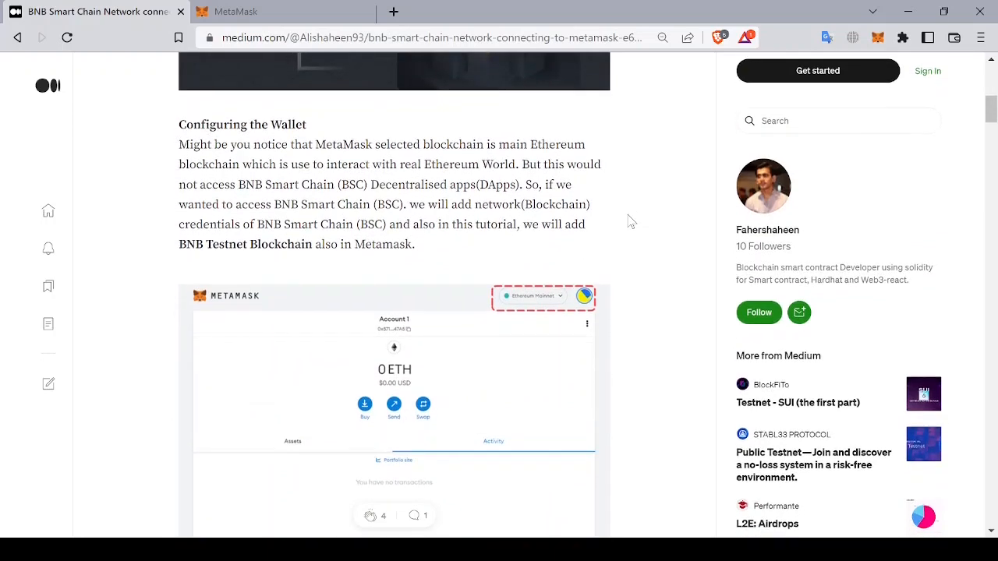
scroll(632, 222, down, 2)
scroll(632, 223, down, 4)
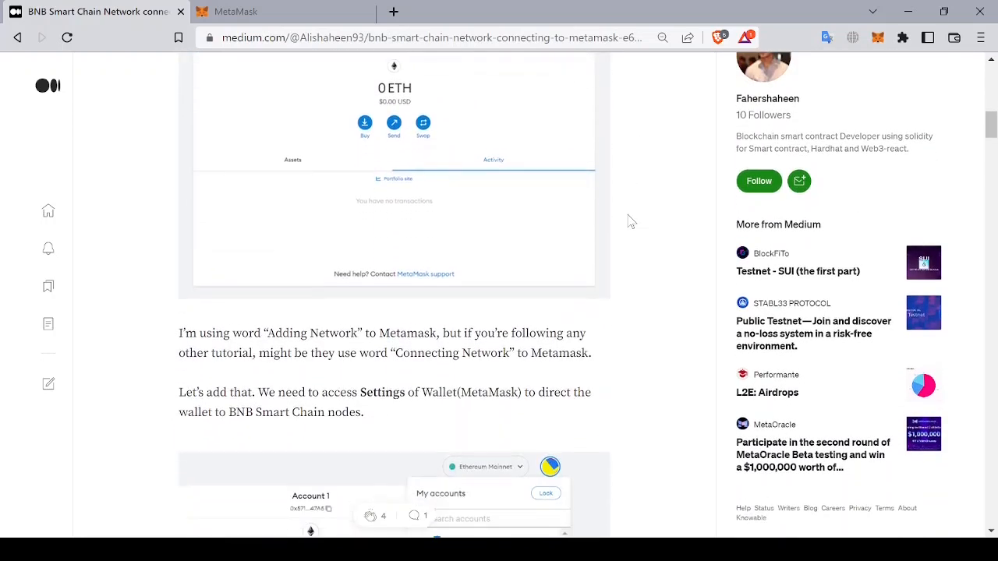
scroll(632, 222, down, 6)
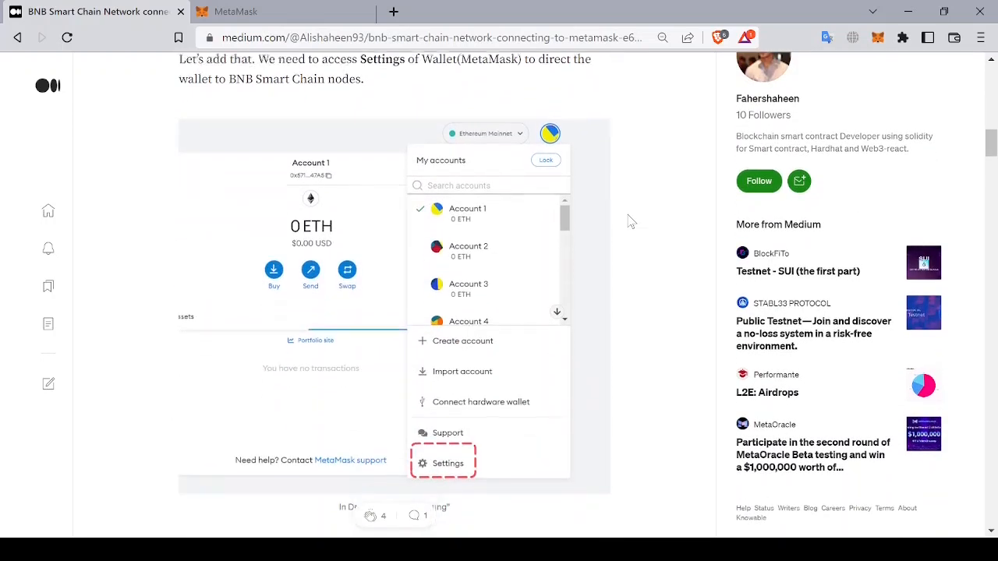
scroll(632, 222, down, 6)
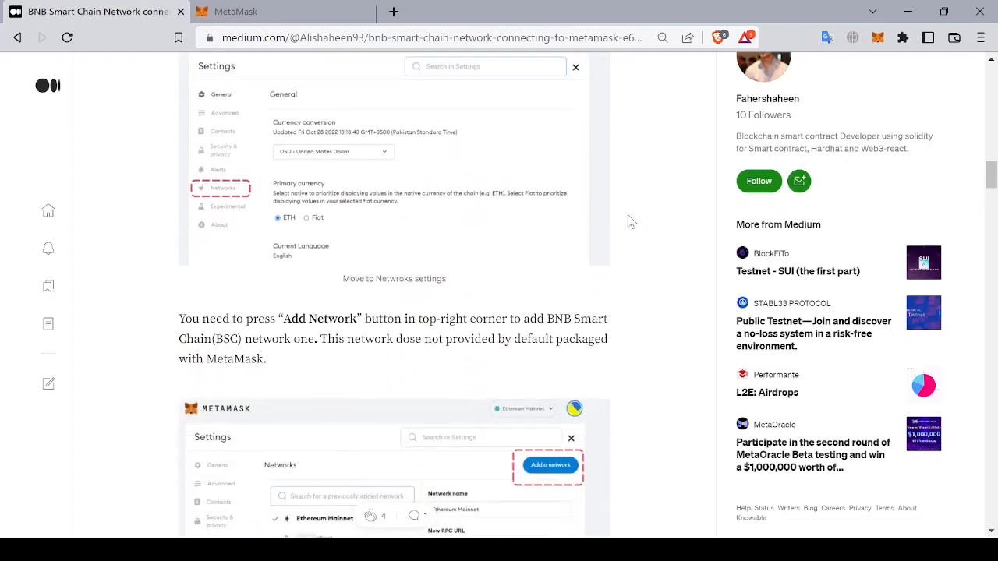
scroll(632, 222, down, 5)
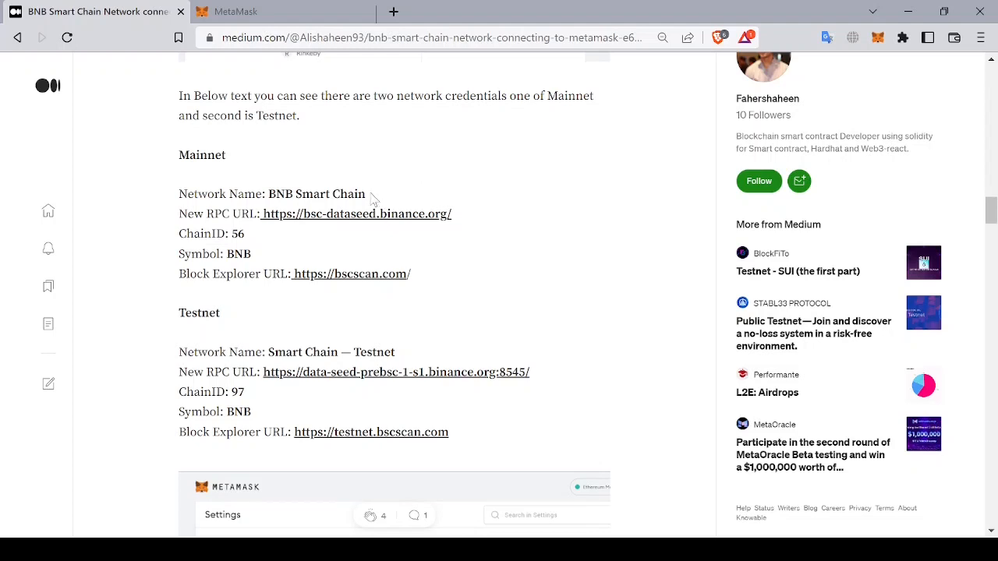
Step: Copy the mainnet network name from the article and set the network name to BNB Smart Chain
drag(371, 196, 268, 195)
key(ctrl+c)
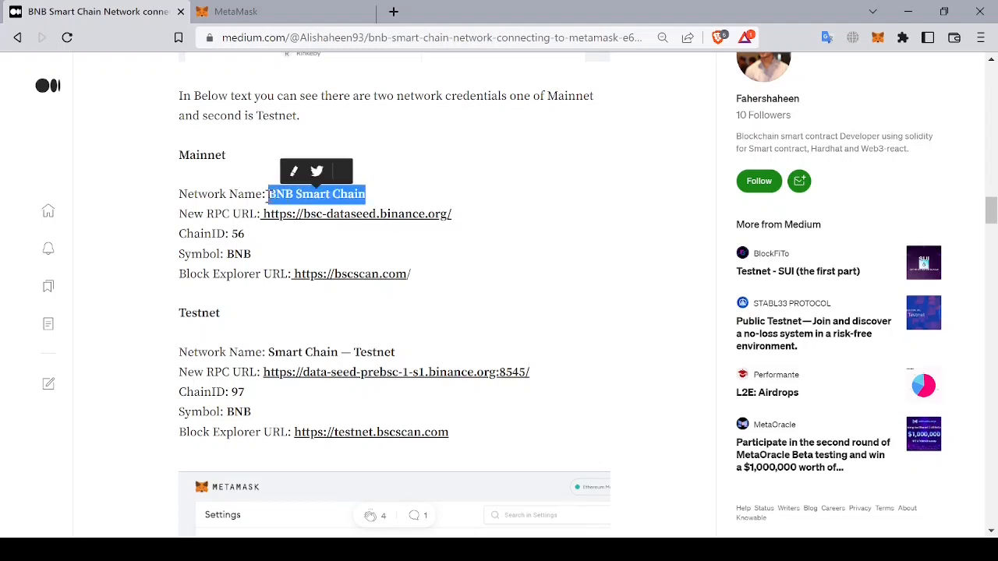
click(289, 10)
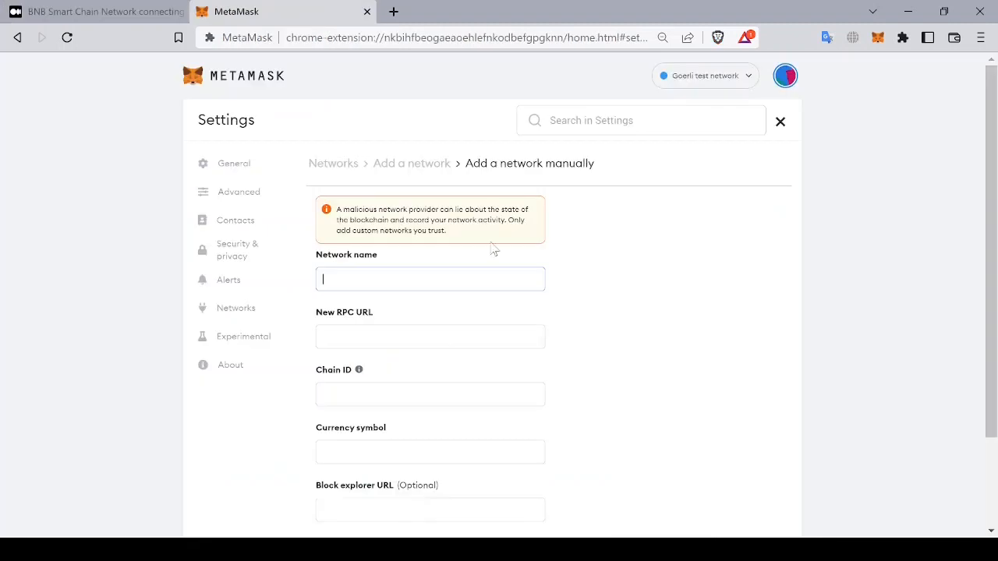
key(ctrl+v)
click(151, 8)
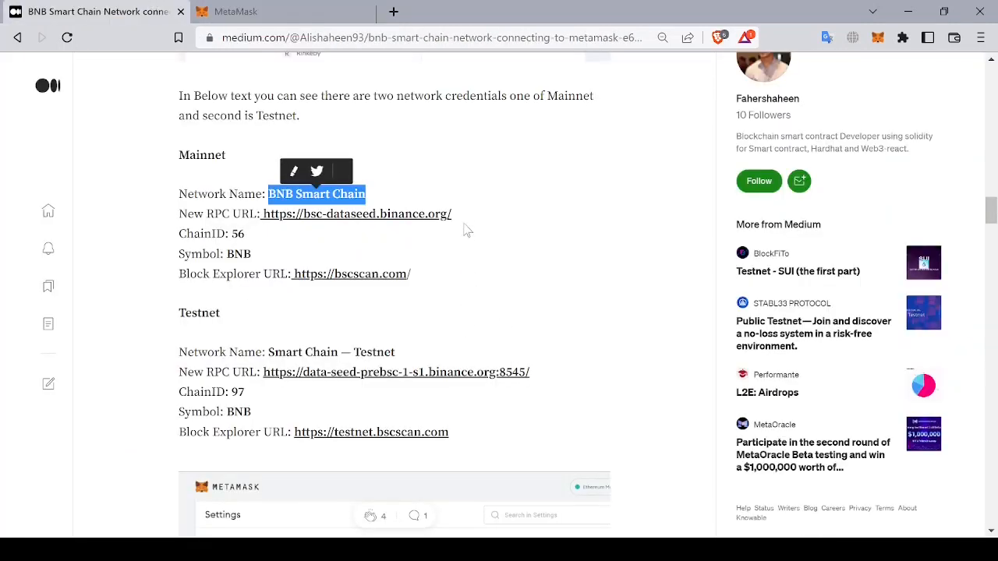
drag(468, 216, 264, 223)
key(ctrl+c)
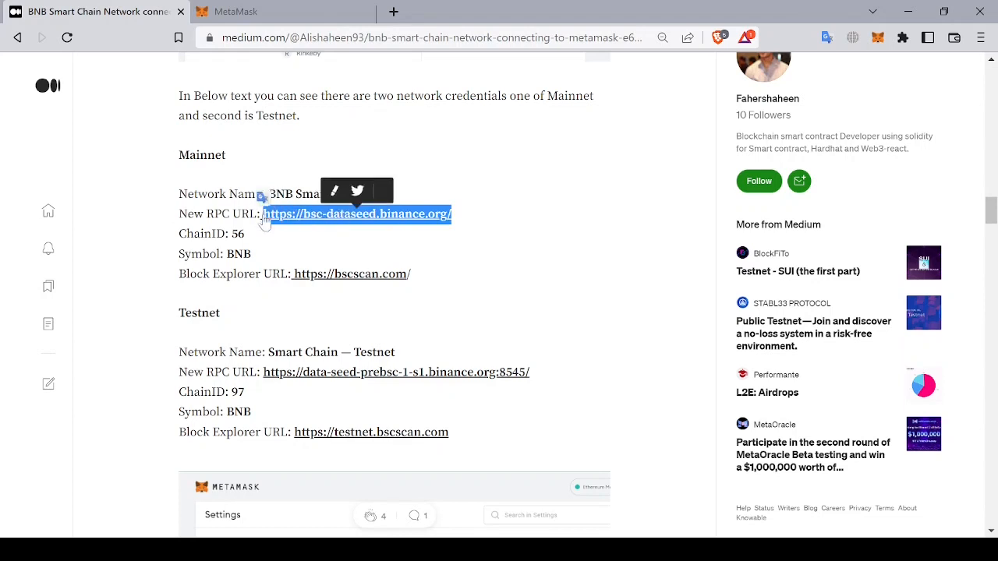
click(292, 9)
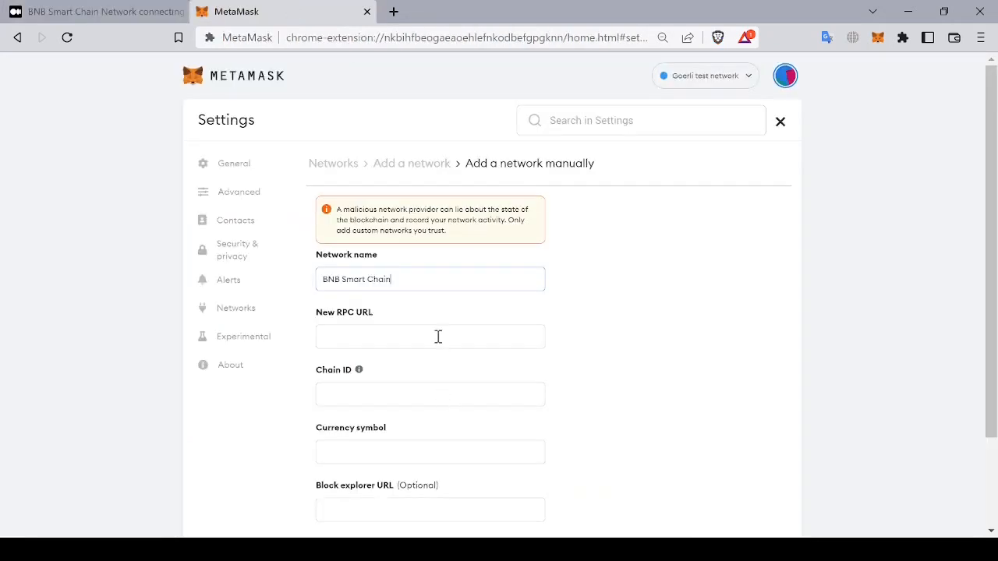
click(436, 336)
key(ctrl+v)
Step: Set the chain ID to 56 and the currency symbol to BNB
click(152, 12)
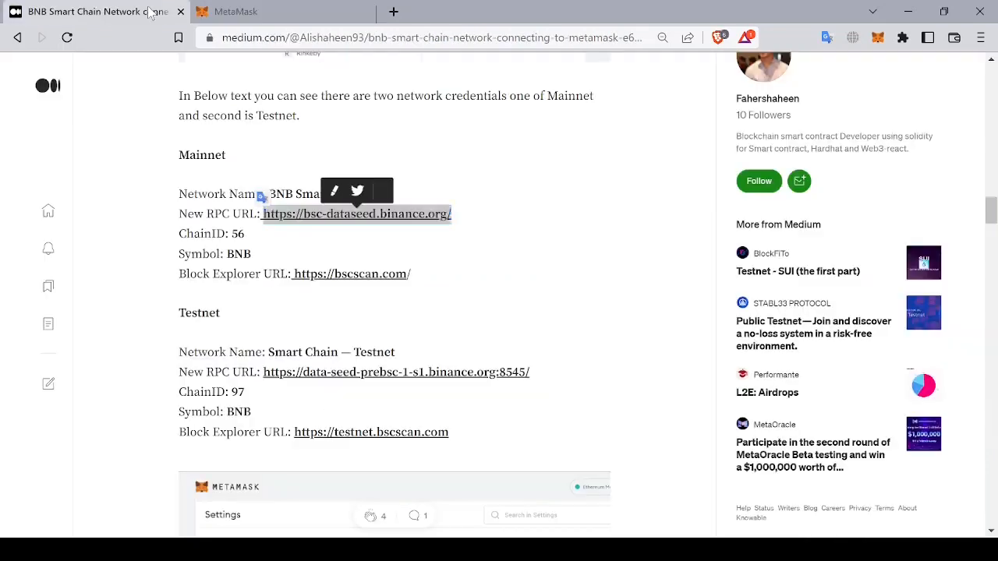
click(291, 9)
click(394, 401)
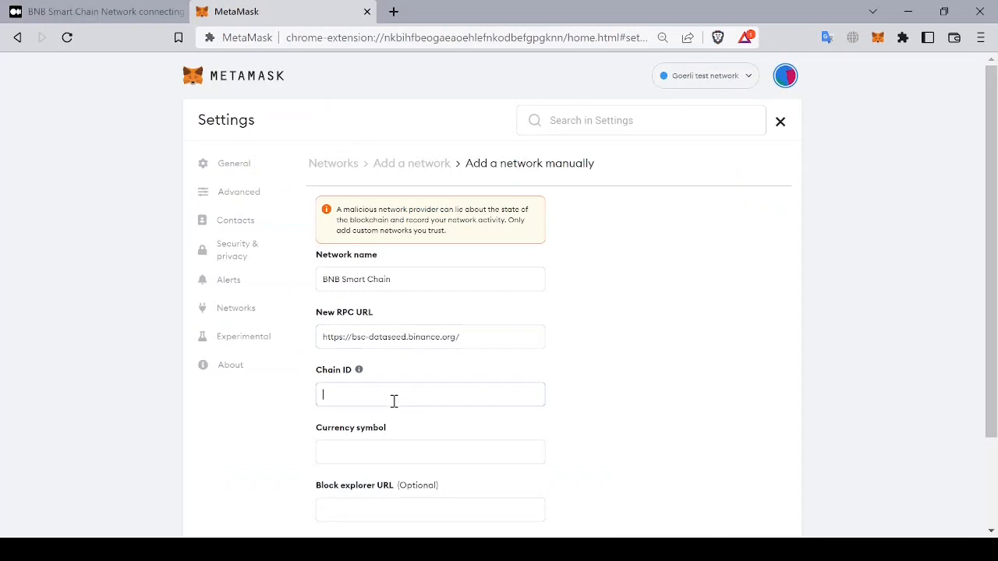
key(Tab)
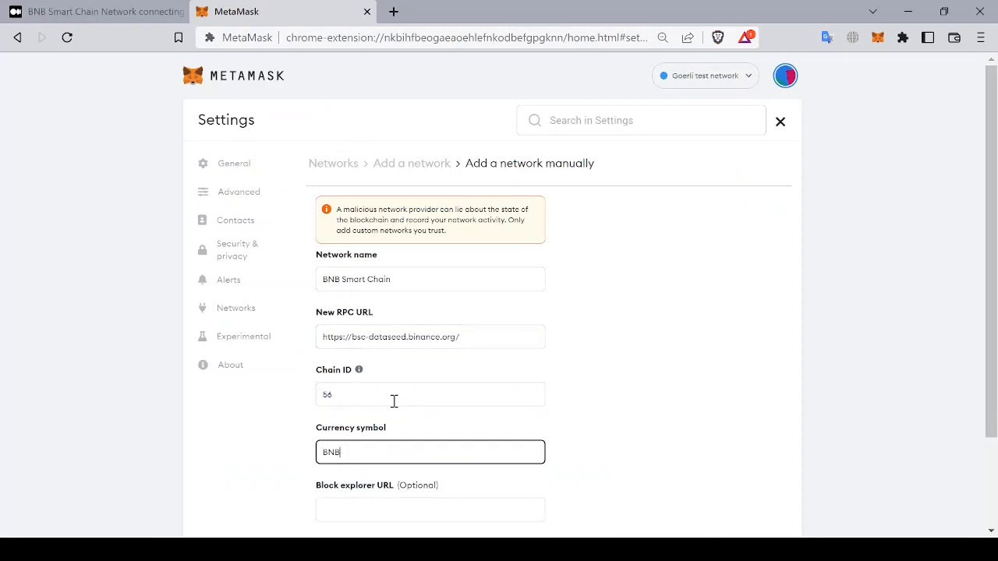
click(134, 14)
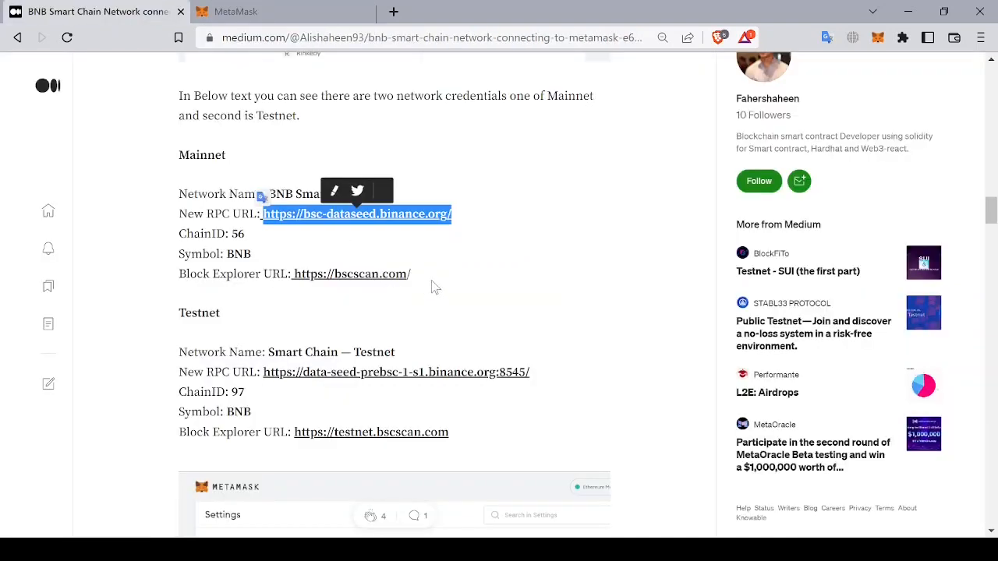
drag(412, 274, 299, 283)
key(ctrl+c)
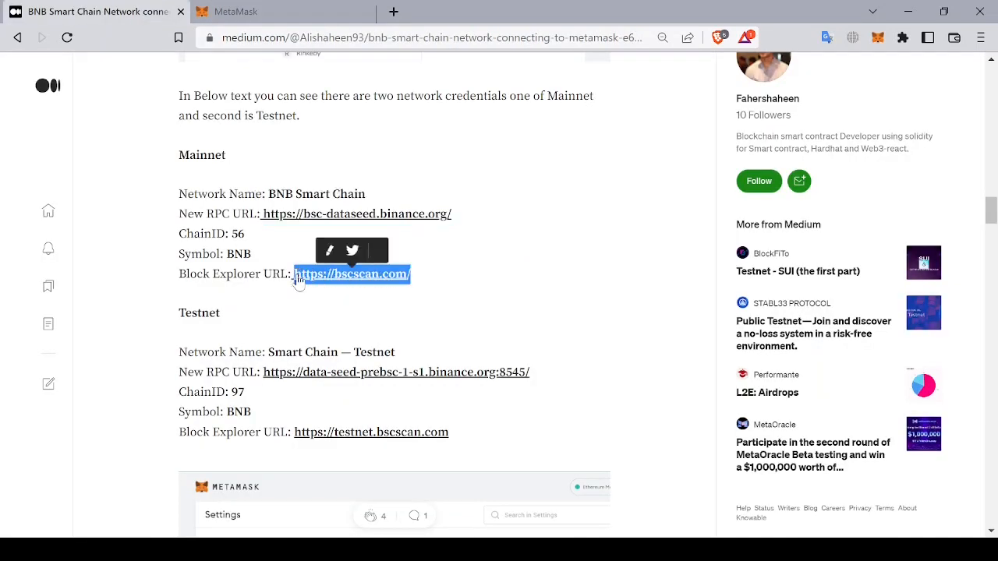
click(261, 18)
scroll(404, 496, down, 3)
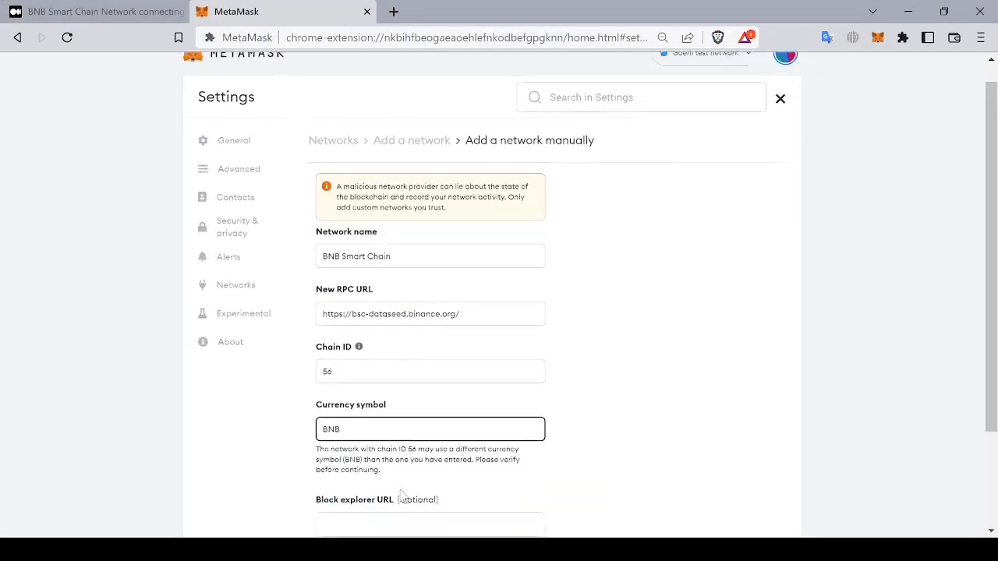
click(466, 395)
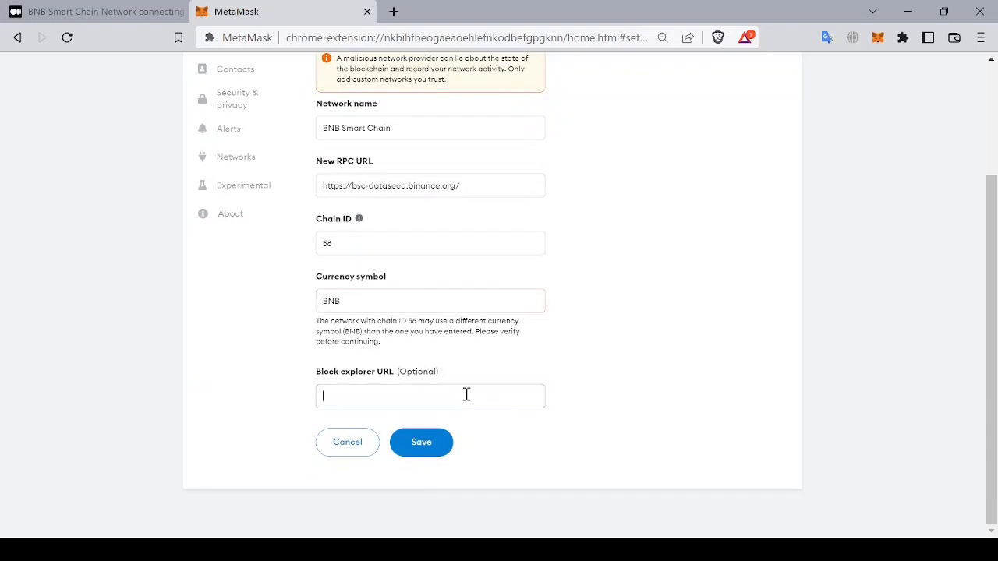
key(ctrl+v)
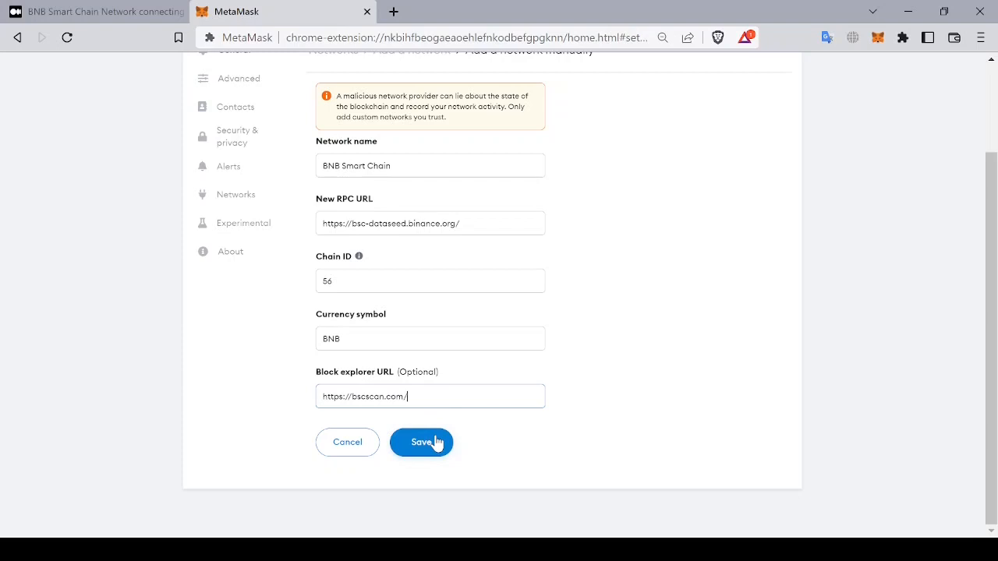
click(437, 442)
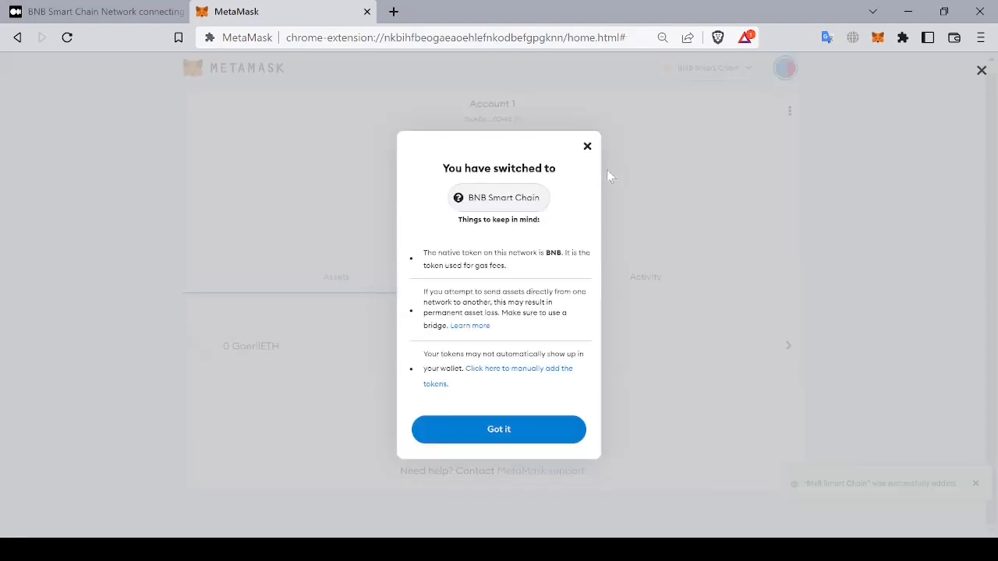
click(541, 435)
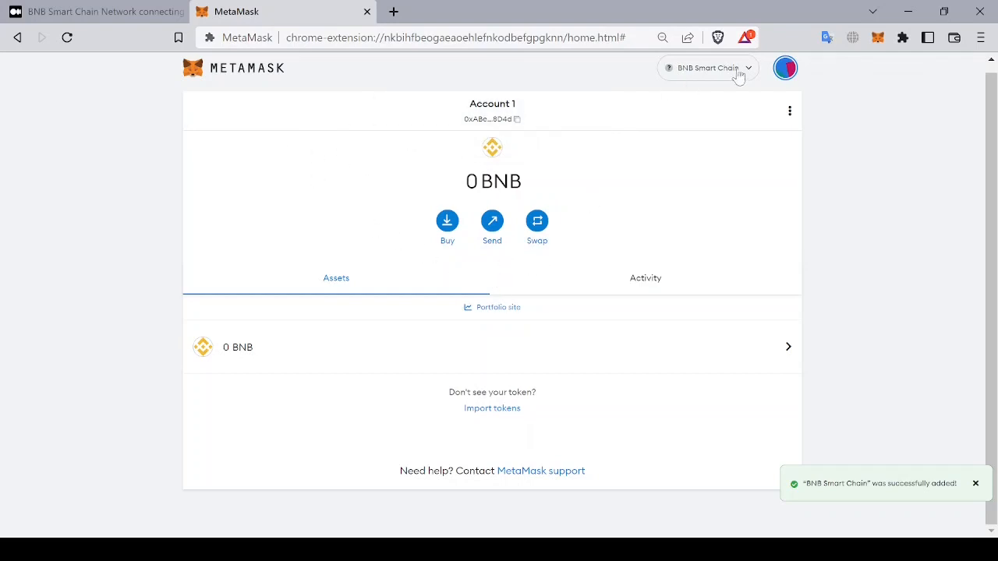
Step: Open the network list and start adding another network manually
click(786, 70)
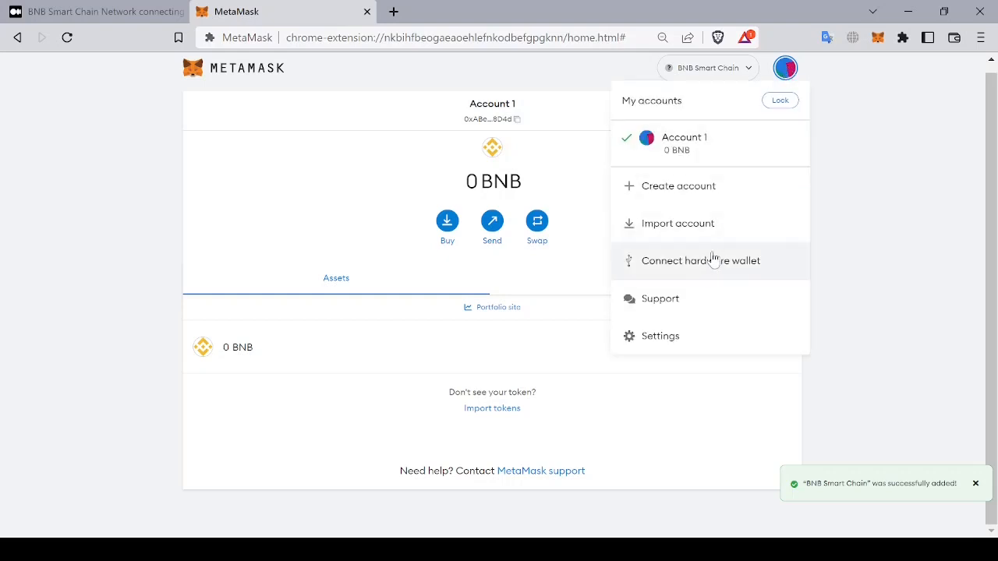
click(661, 336)
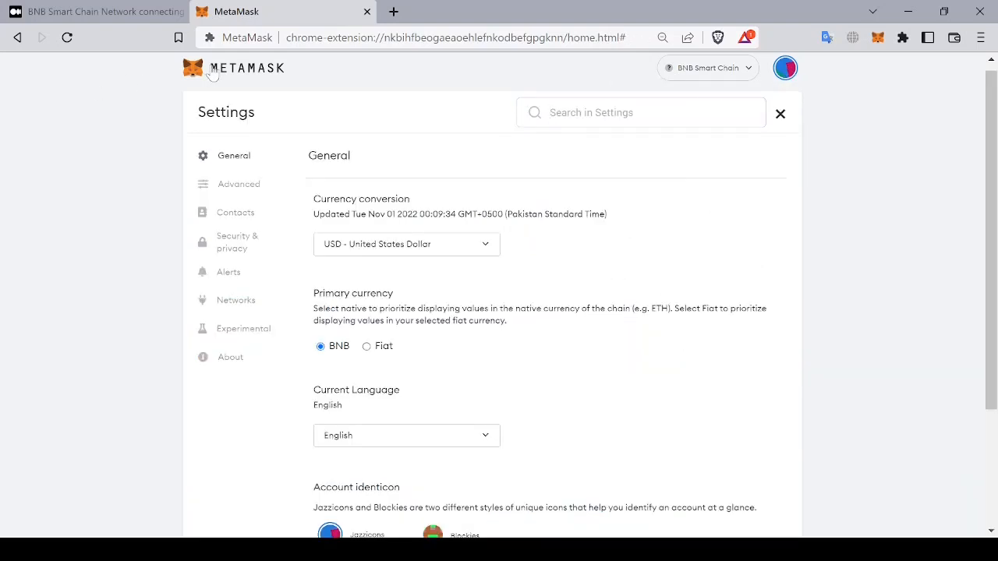
click(731, 69)
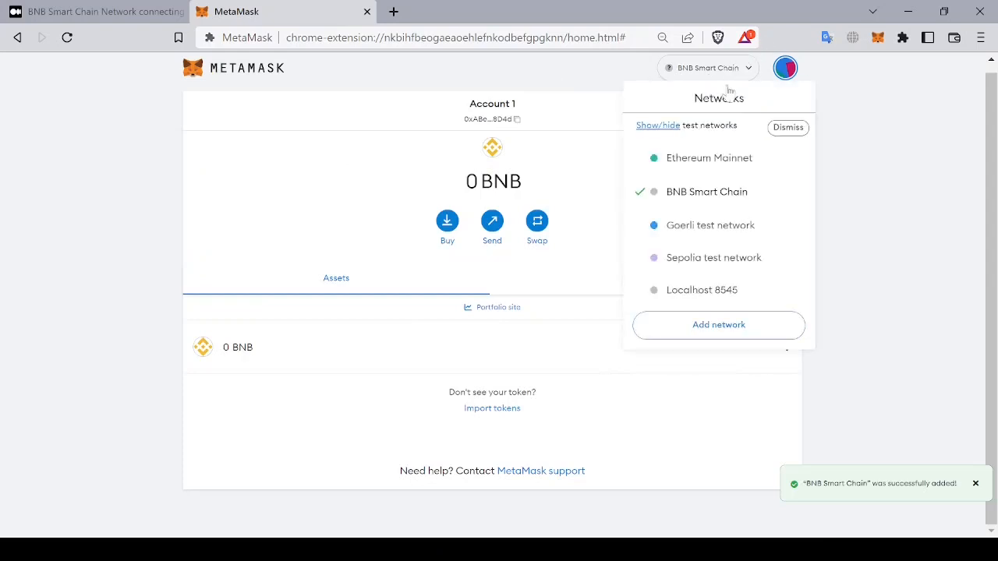
click(730, 327)
Step: Copy the testnet network name from the article and set the network name to BNB Smart Chain – Testnet
click(101, 22)
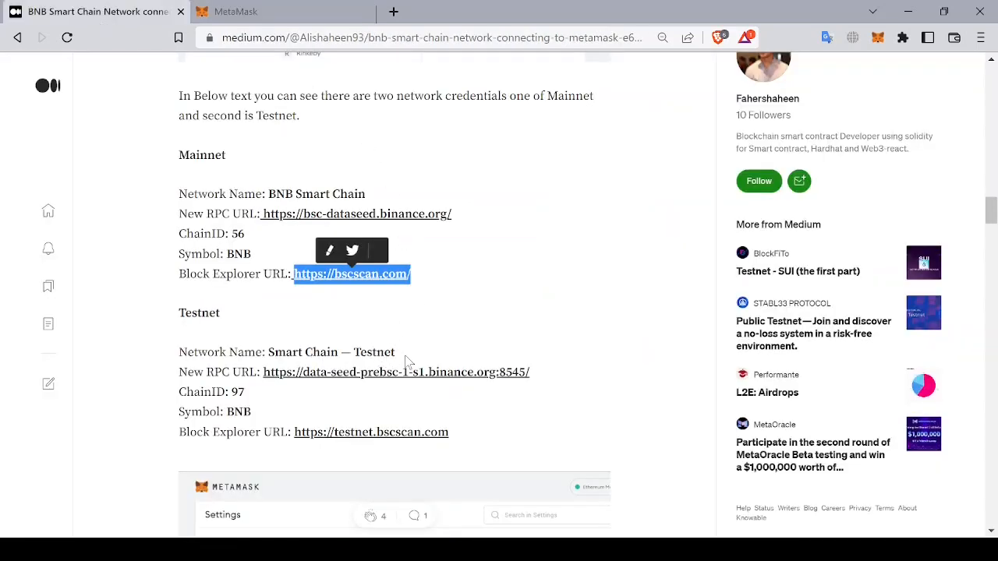
drag(399, 356, 268, 347)
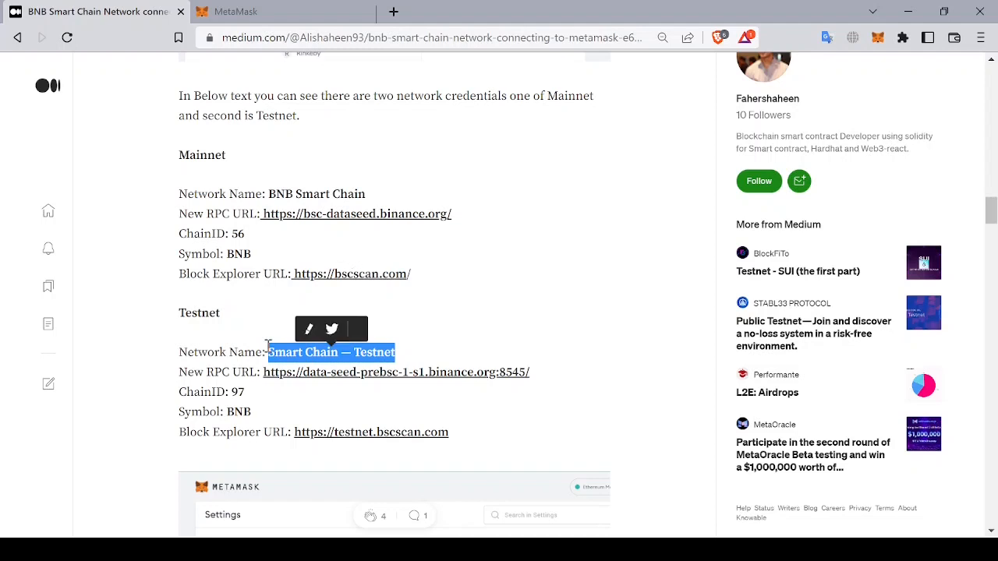
click(301, 22)
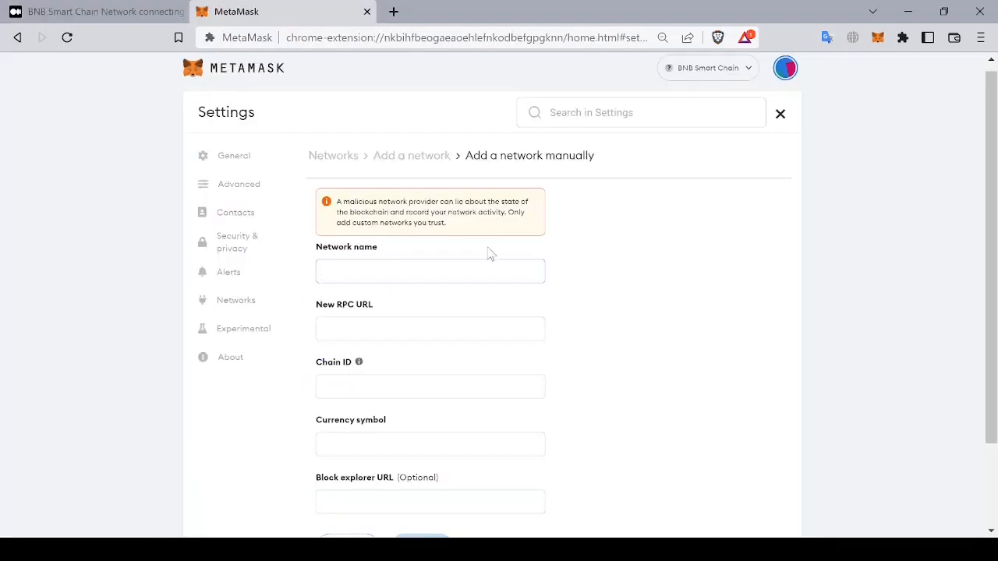
text(Smart Chain – Testnet)
text(BNB)
click(98, 15)
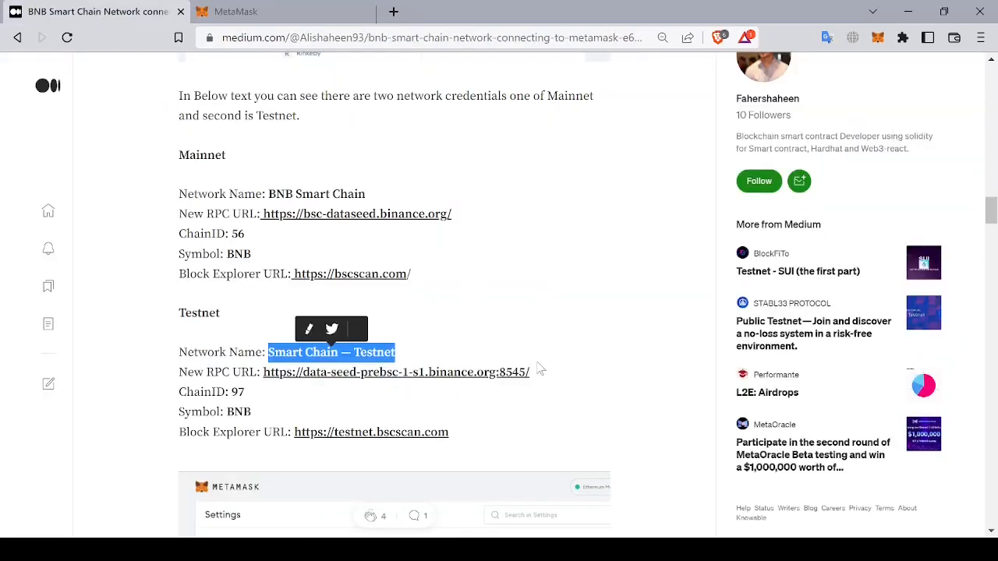
drag(530, 373, 264, 373)
key(ctrl+c)
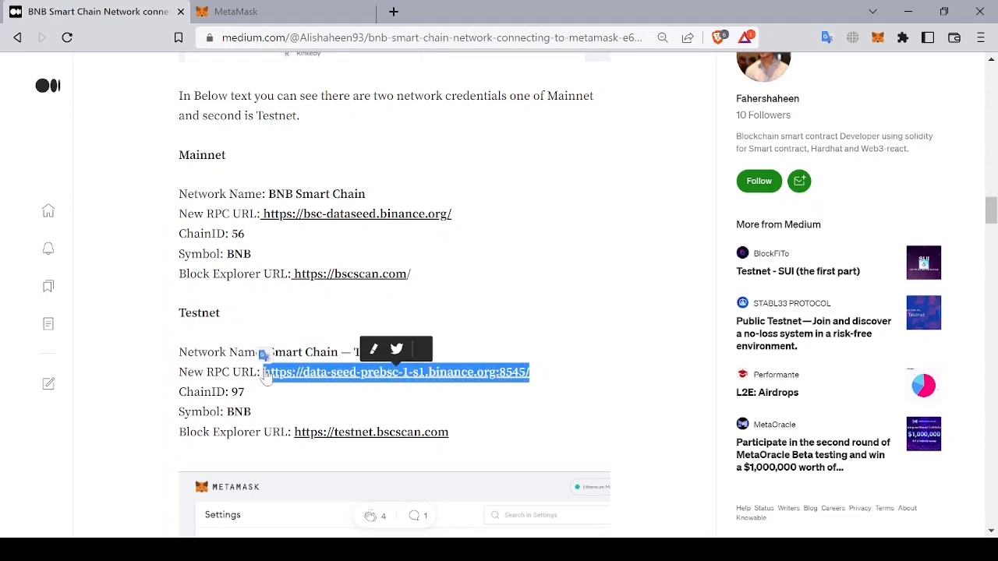
click(295, 16)
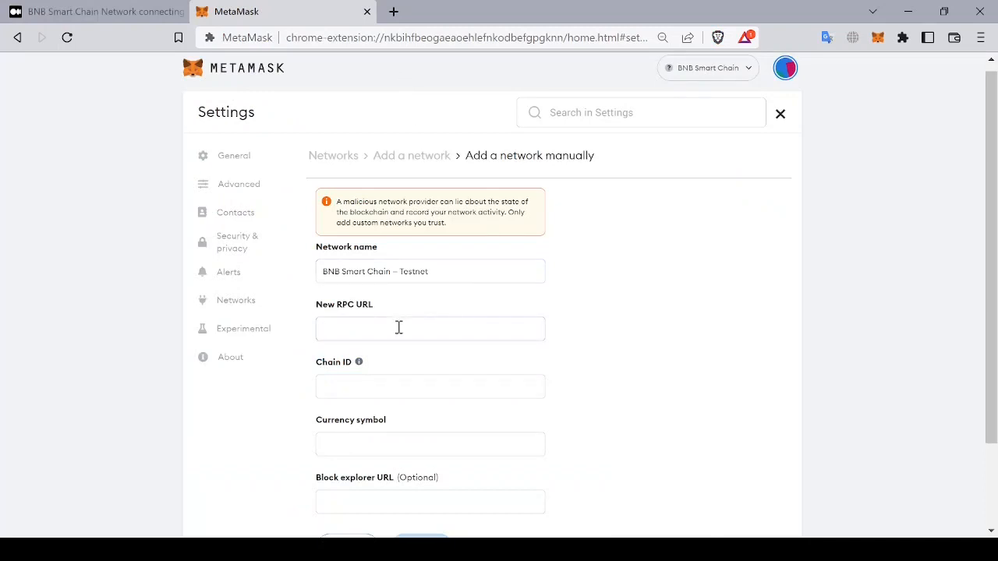
click(398, 327)
key(ctrl+v)
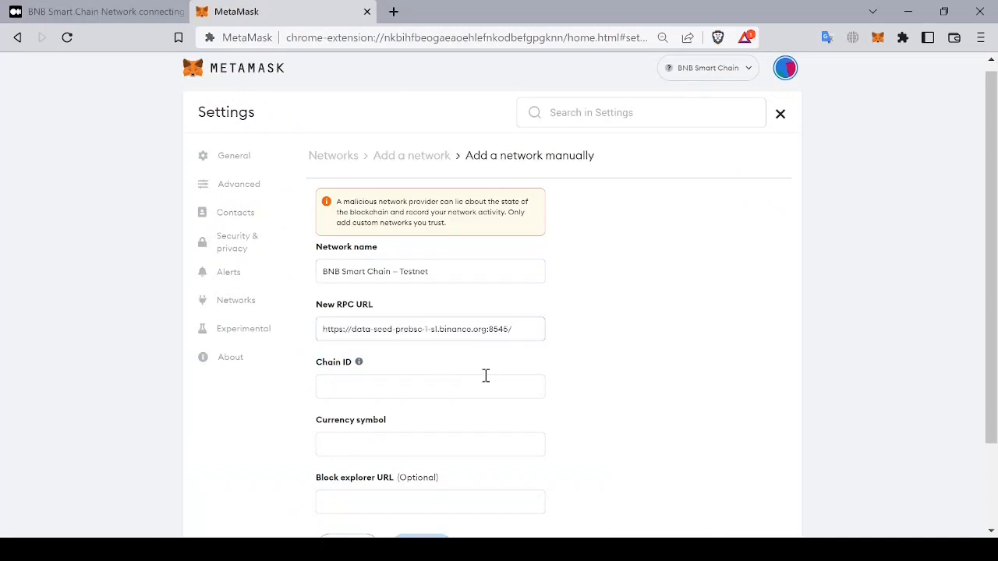
Step: Set the testnet chain ID to 97 and the currency symbol to TBNB
scroll(485, 376, down, 3)
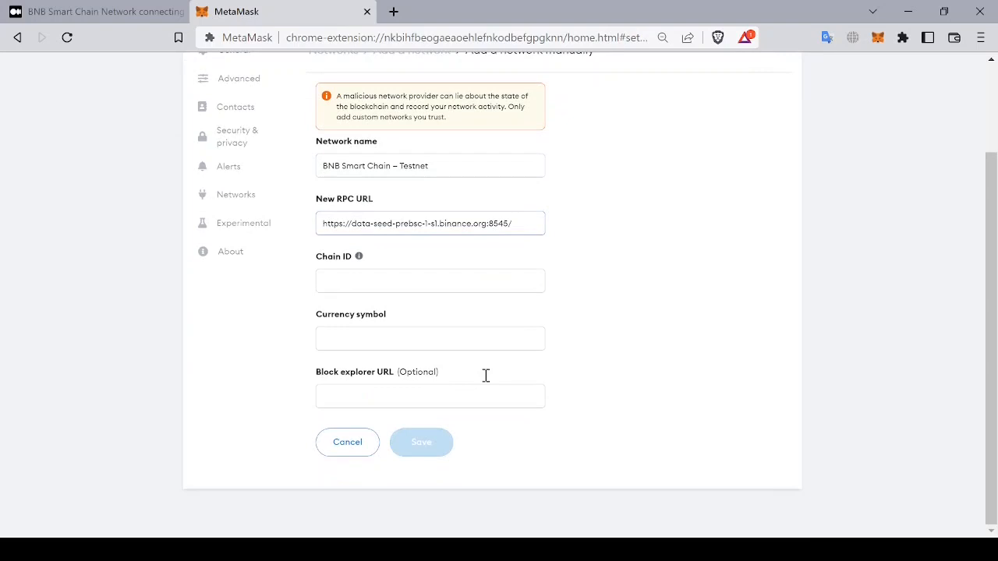
click(111, 16)
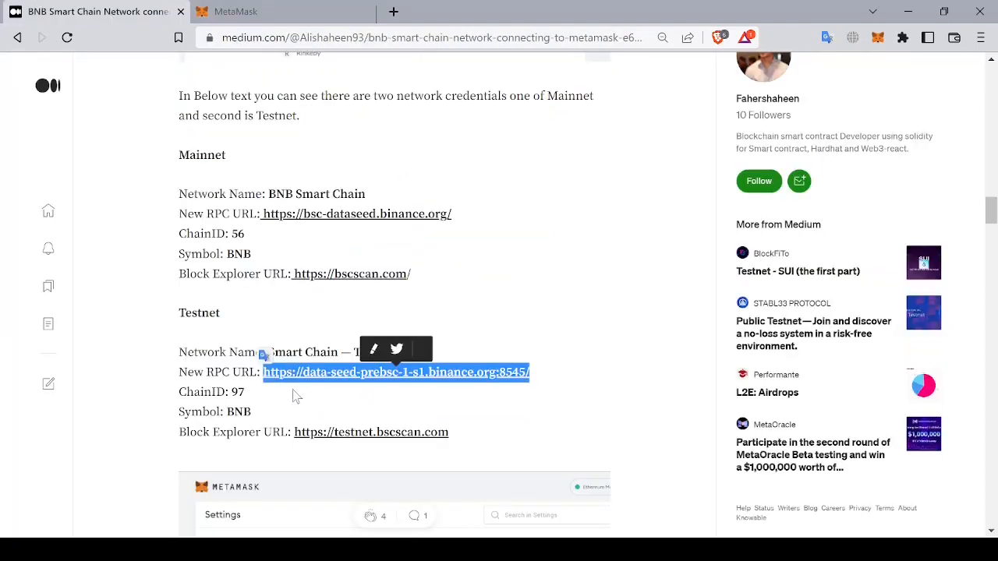
click(322, 9)
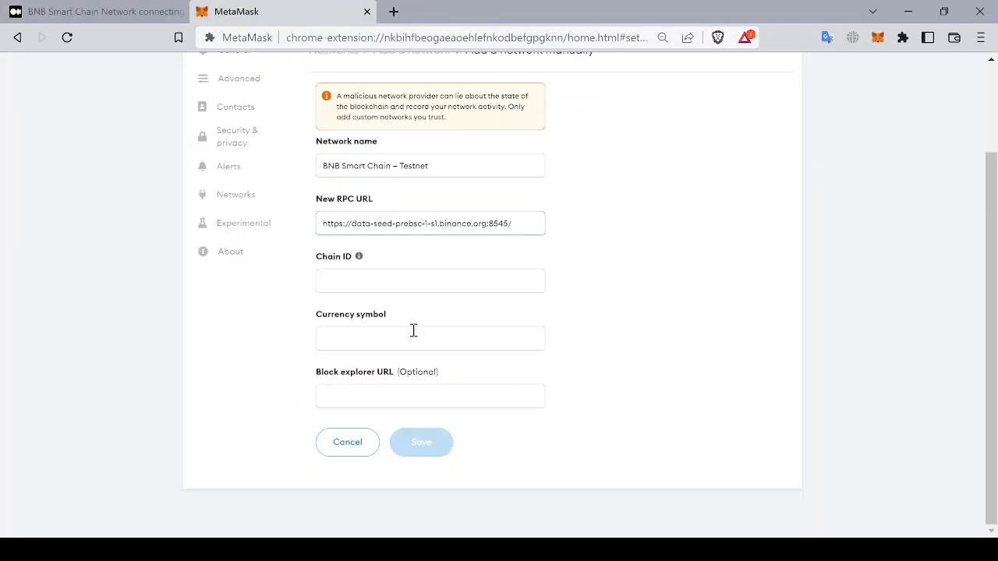
click(384, 280)
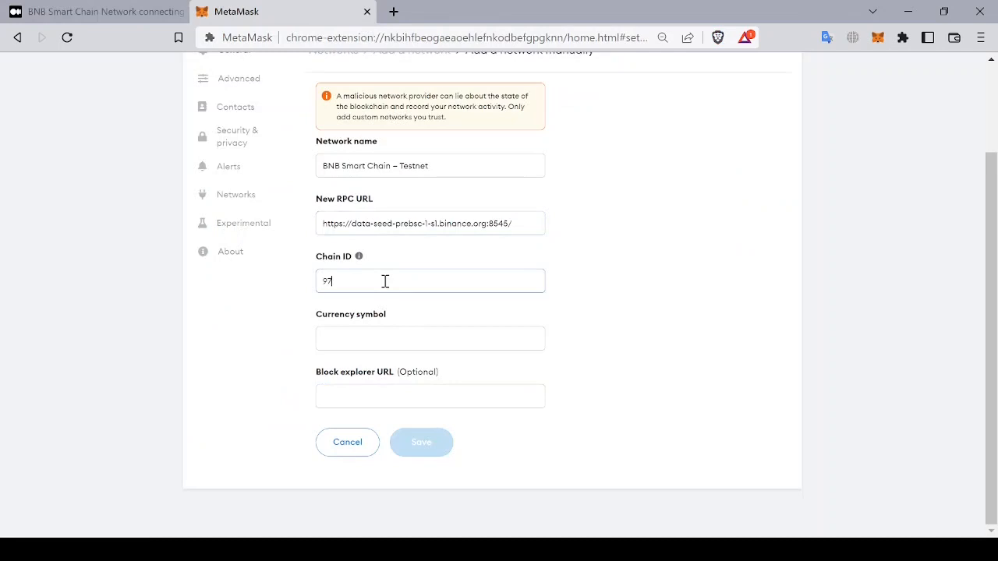
key(Tab)
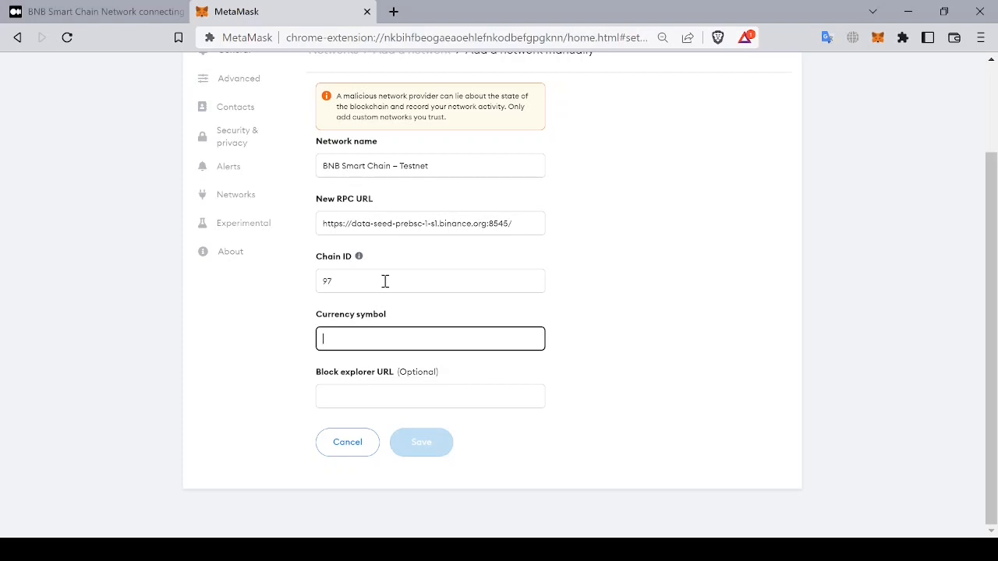
text(TBNB)
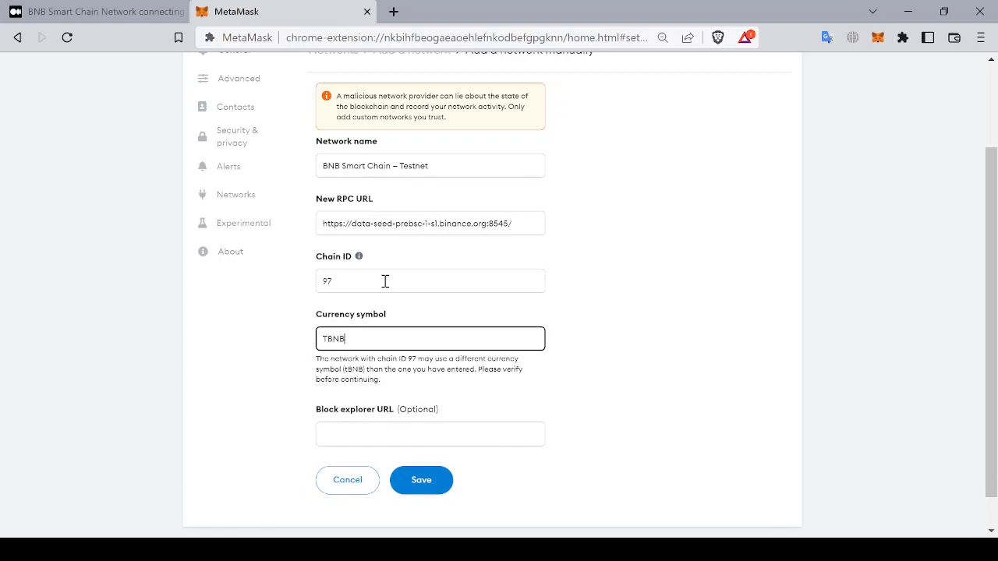
click(71, 15)
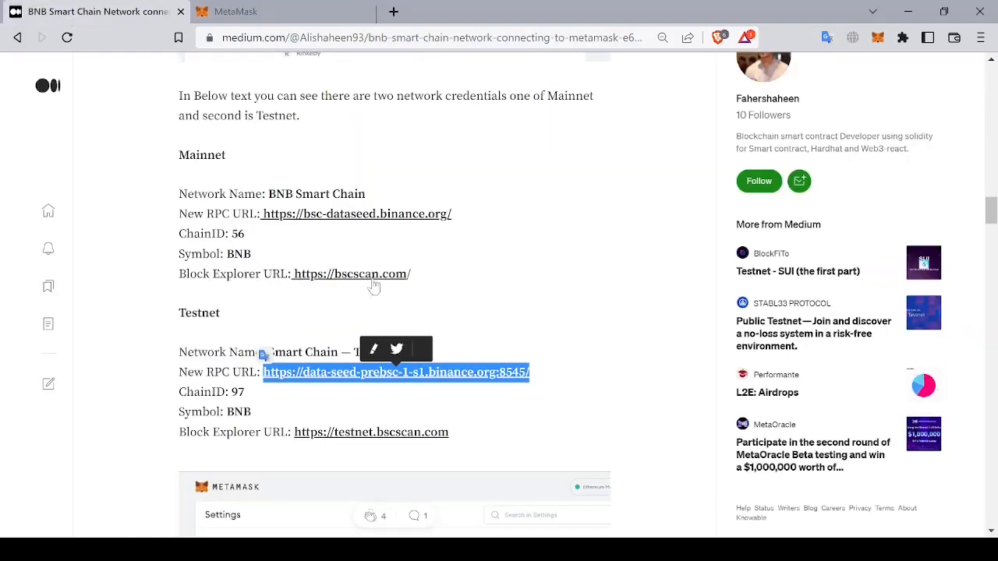
drag(451, 433, 297, 441)
key(ctrl+c)
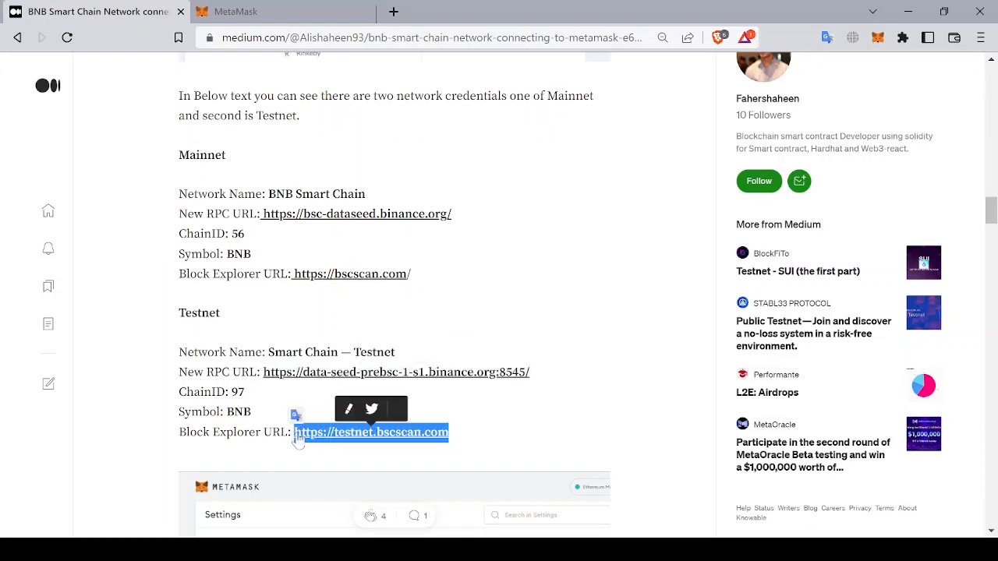
click(288, 12)
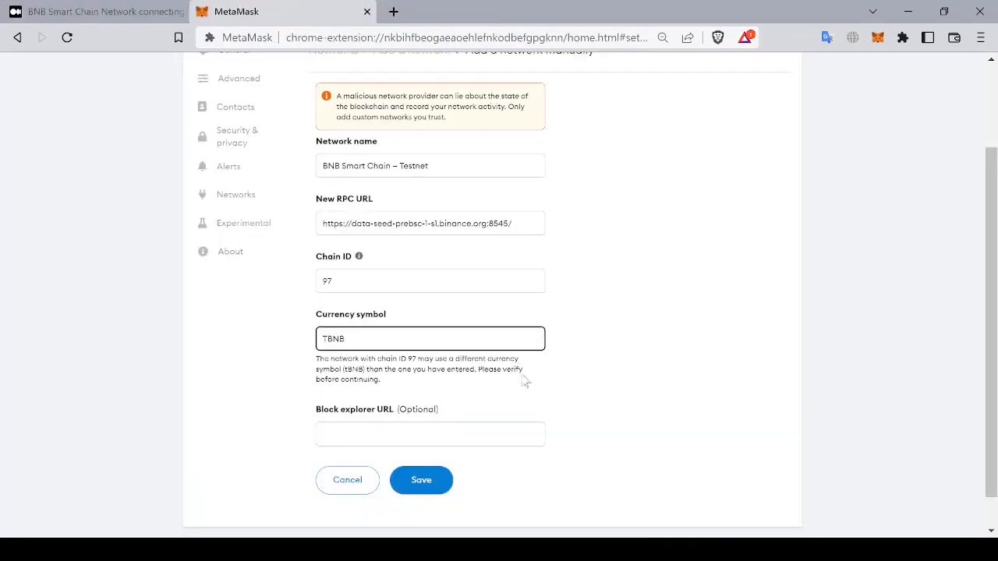
click(501, 427)
key(ctrl+v)
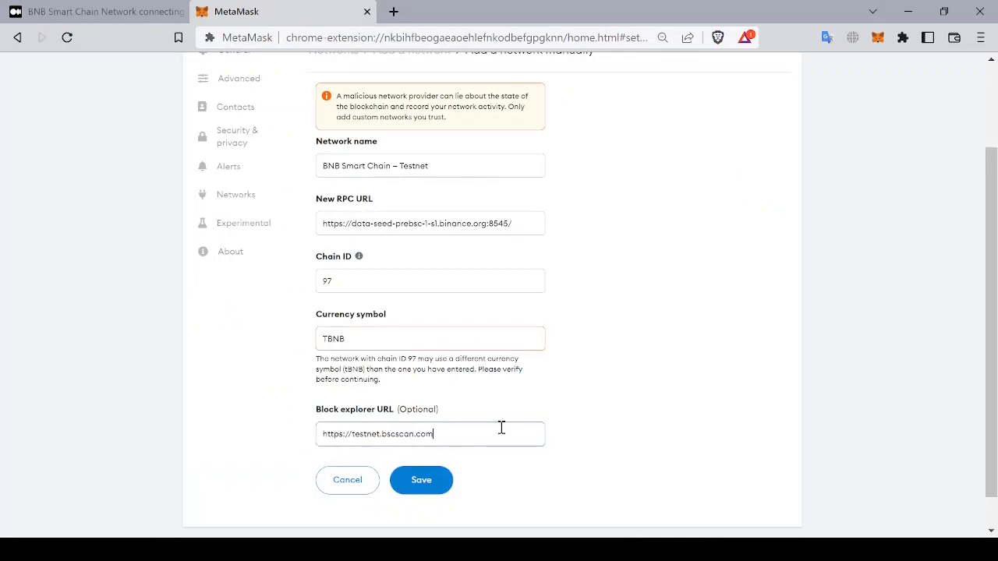
click(436, 479)
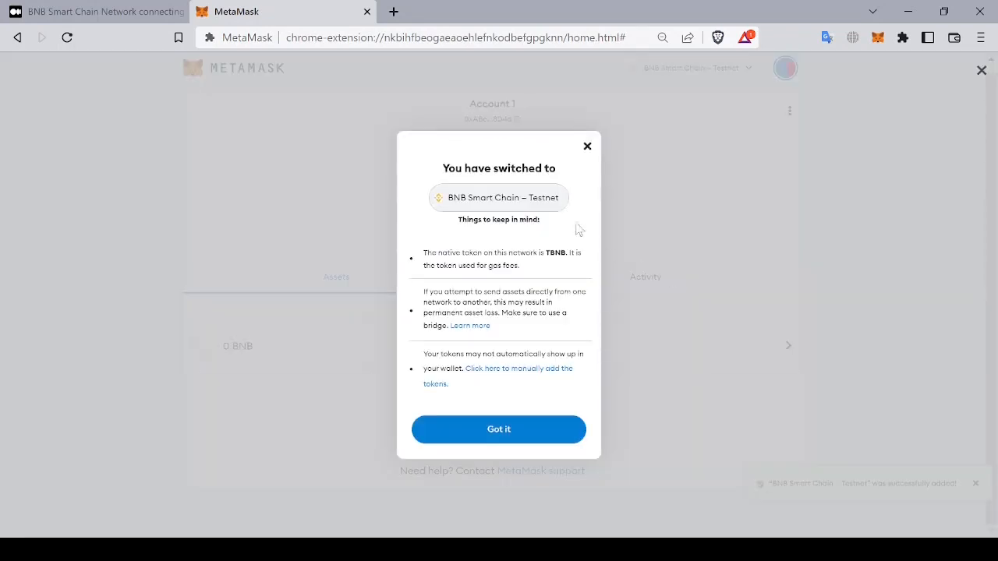
click(527, 433)
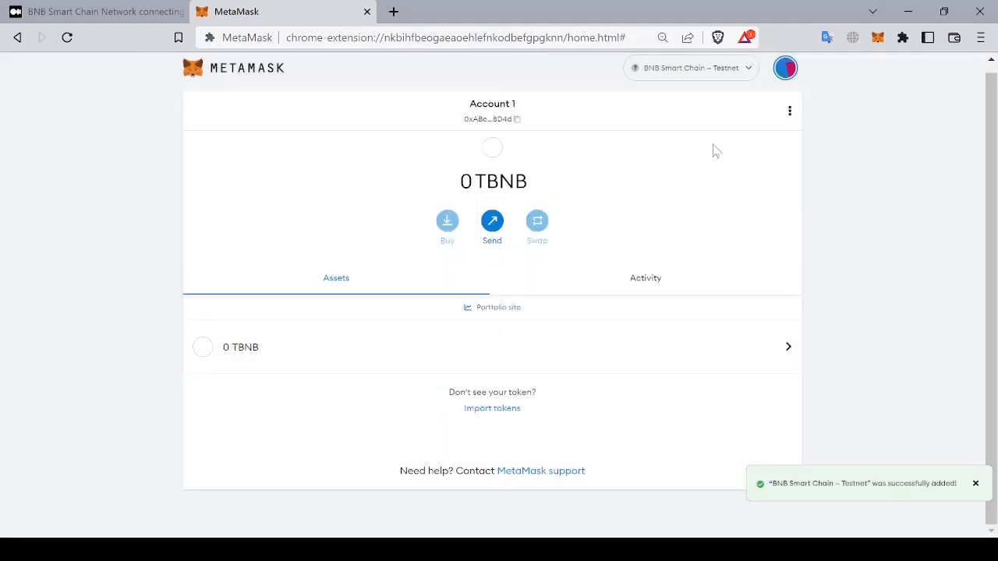
click(782, 76)
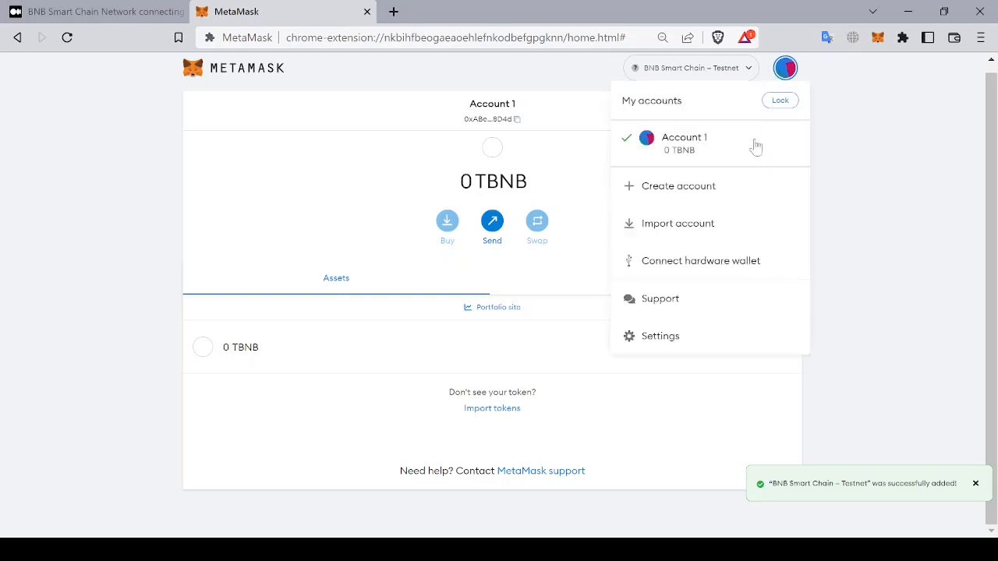
click(845, 190)
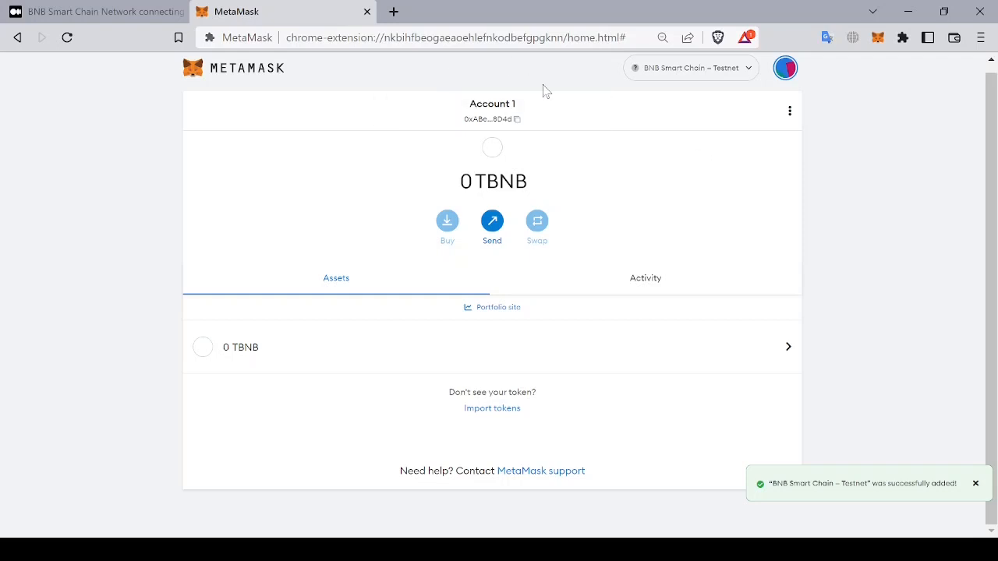
click(394, 11)
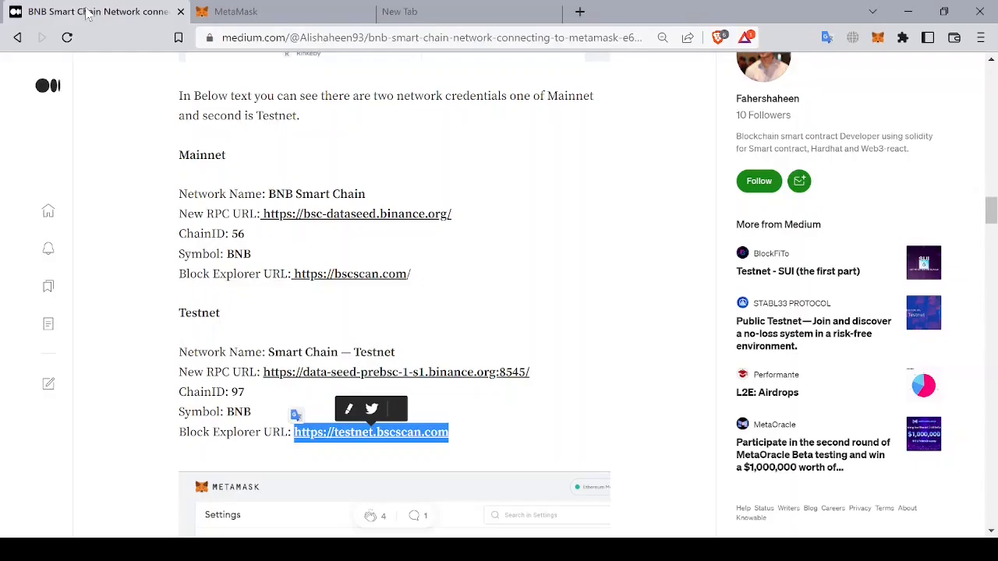
Step: Scroll through the tutorial article to find the BNB Testnet Faucet instructions
click(90, 12)
scroll(318, 148, down, 5)
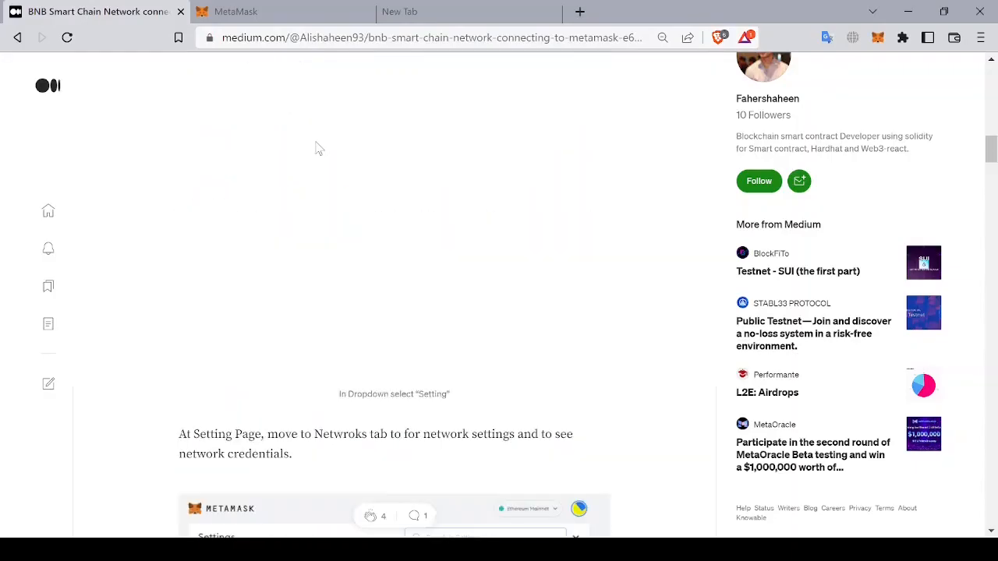
scroll(318, 148, up, 10)
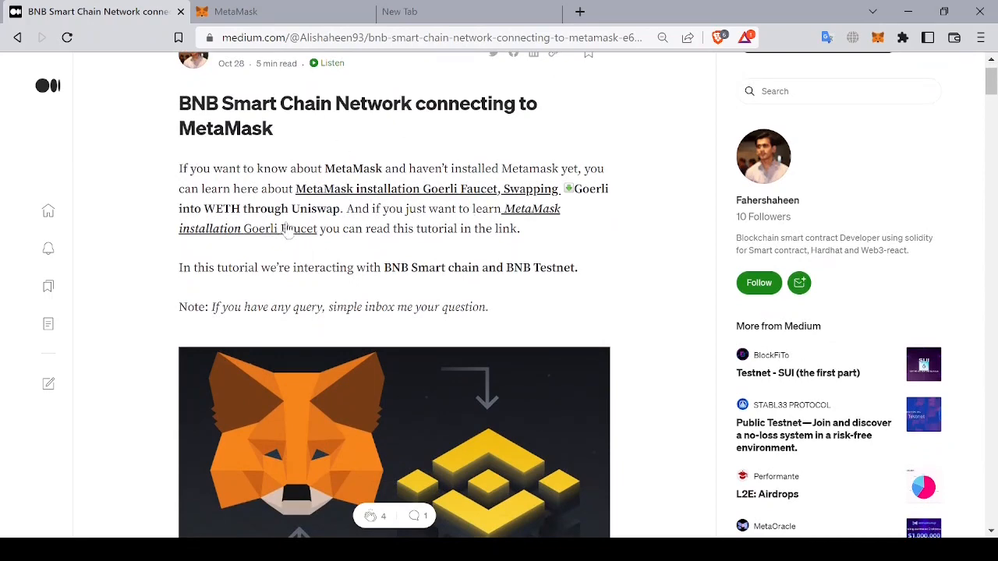
scroll(417, 274, down, 10)
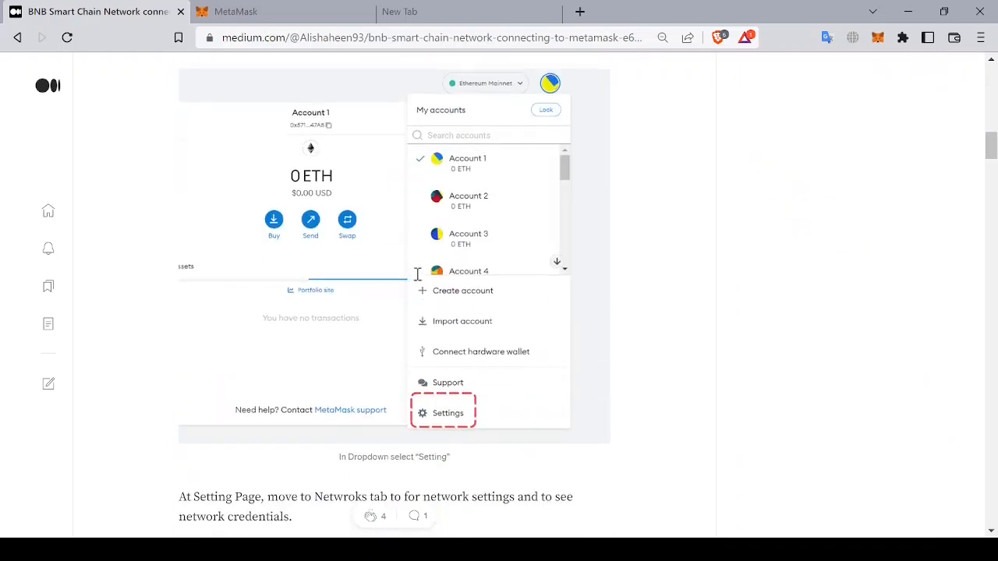
scroll(417, 275, down, 20)
scroll(417, 274, up, 2)
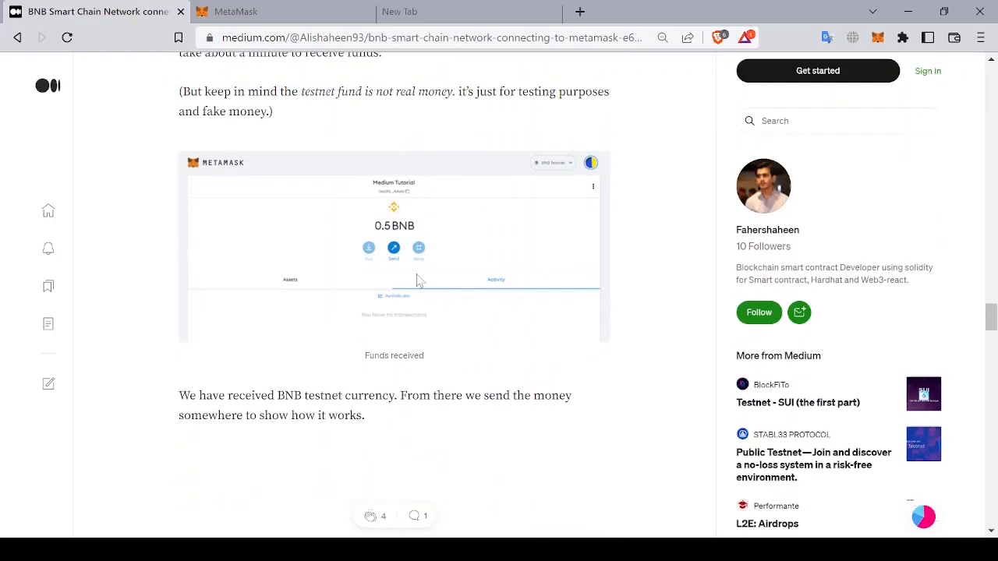
scroll(417, 281, down, 15)
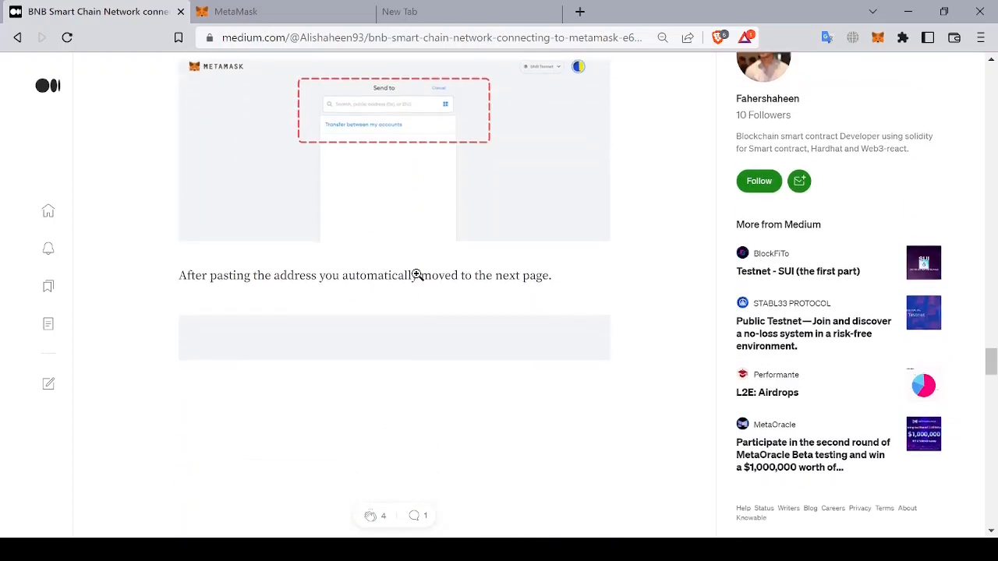
scroll(417, 274, down, 3)
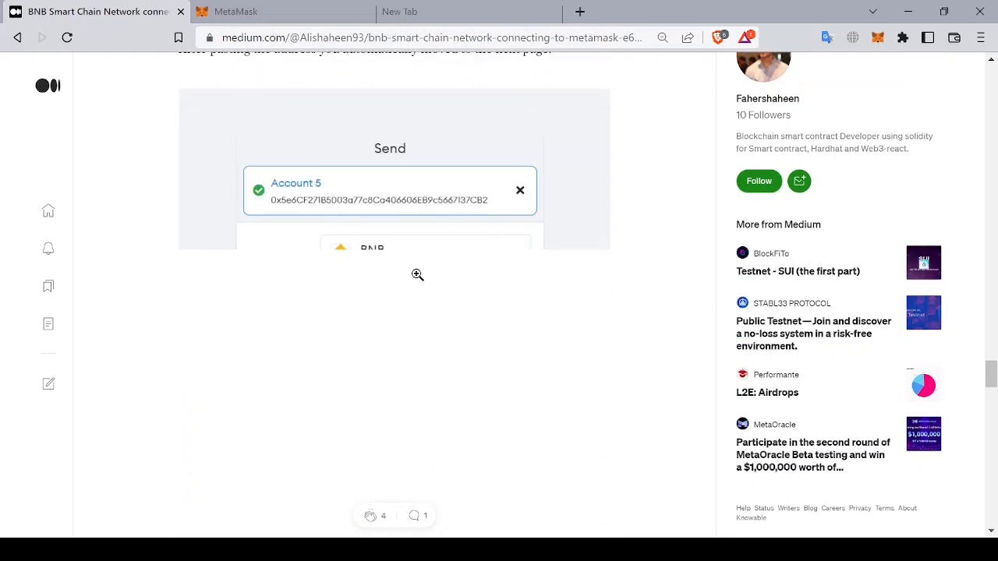
scroll(577, 274, down, 5)
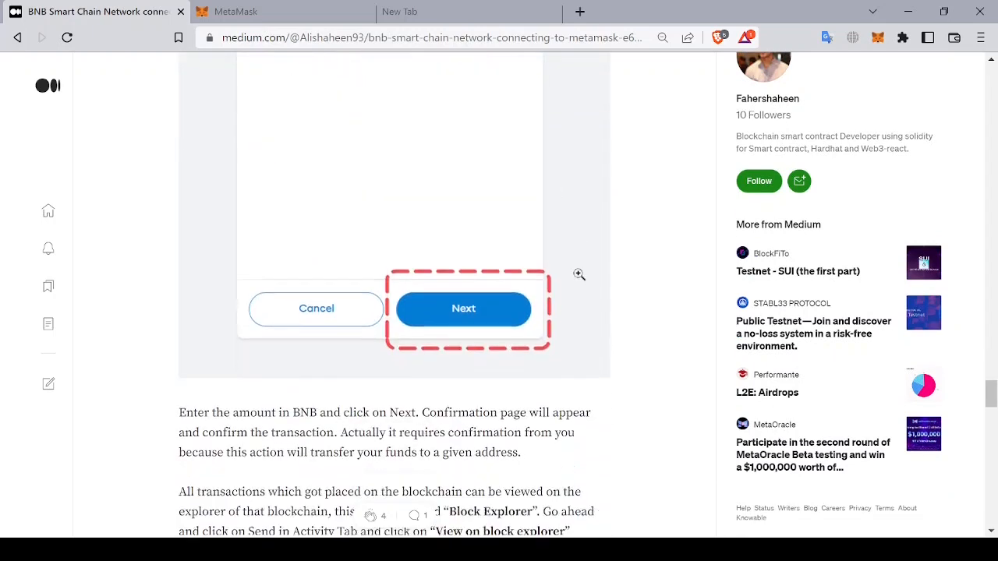
scroll(579, 274, down, 3)
scroll(579, 274, down, 9)
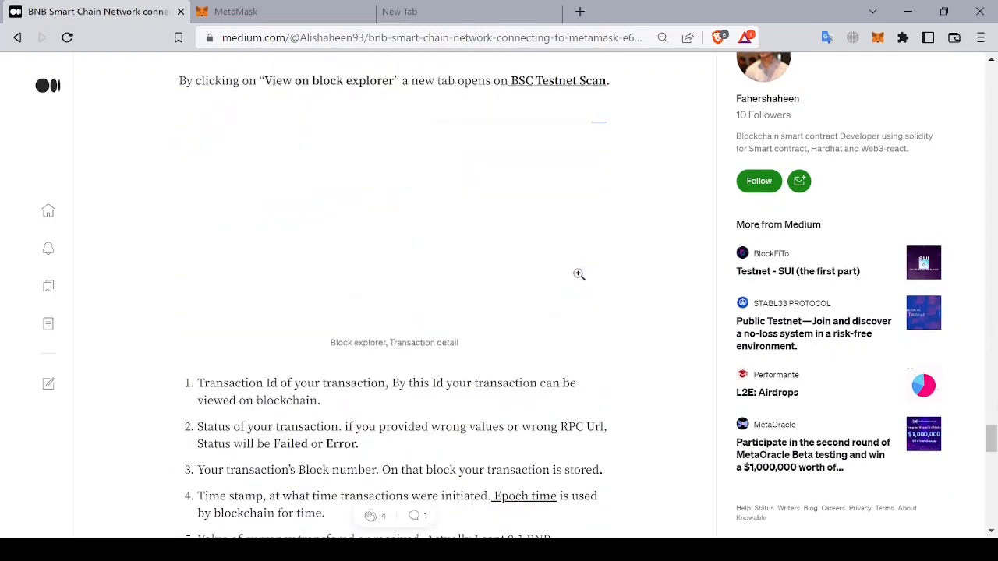
scroll(579, 274, down, 3)
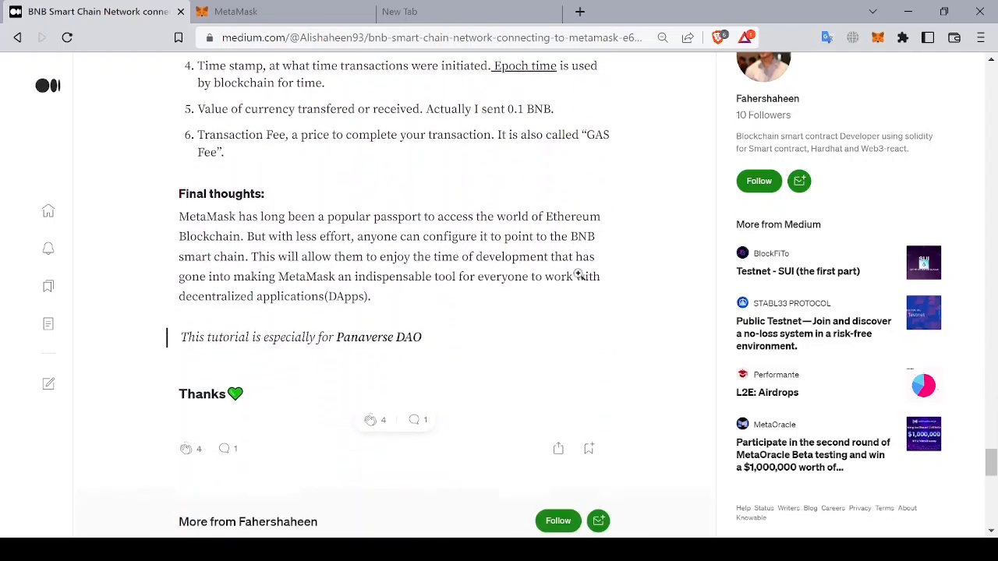
scroll(578, 273, up, 4)
scroll(579, 274, up, 2)
scroll(579, 274, down, 3)
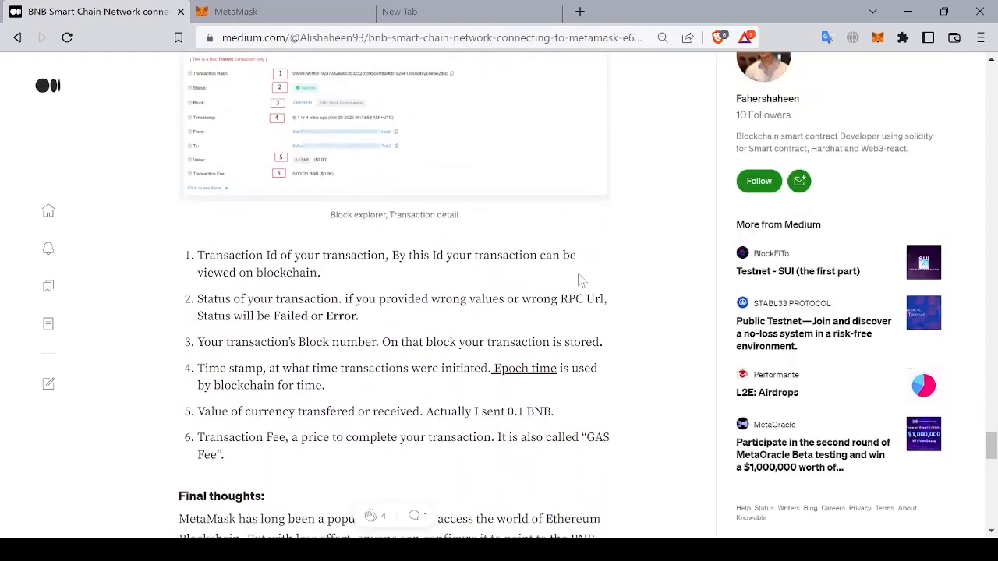
scroll(579, 282, down, 2)
scroll(580, 281, up, 7)
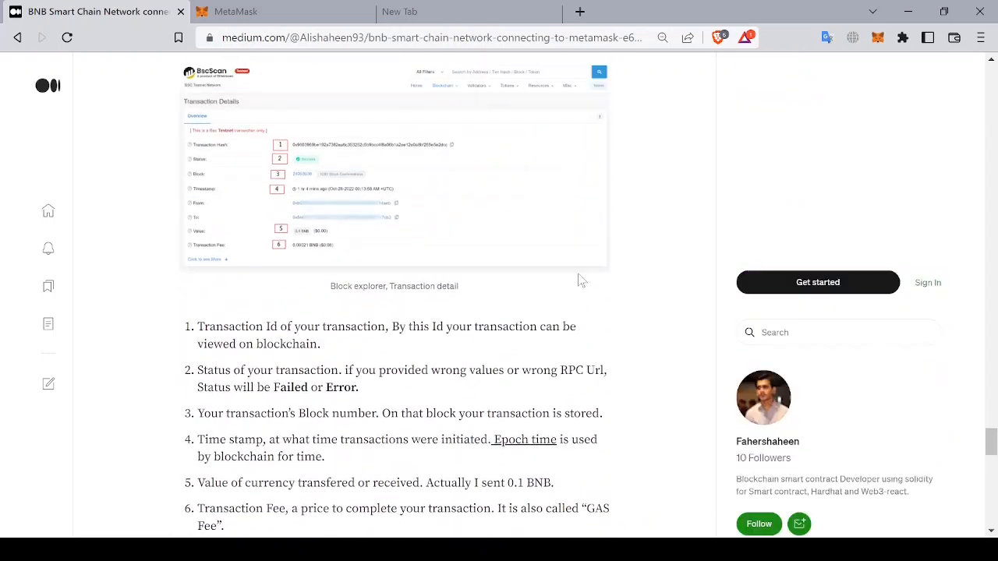
scroll(579, 280, up, 8)
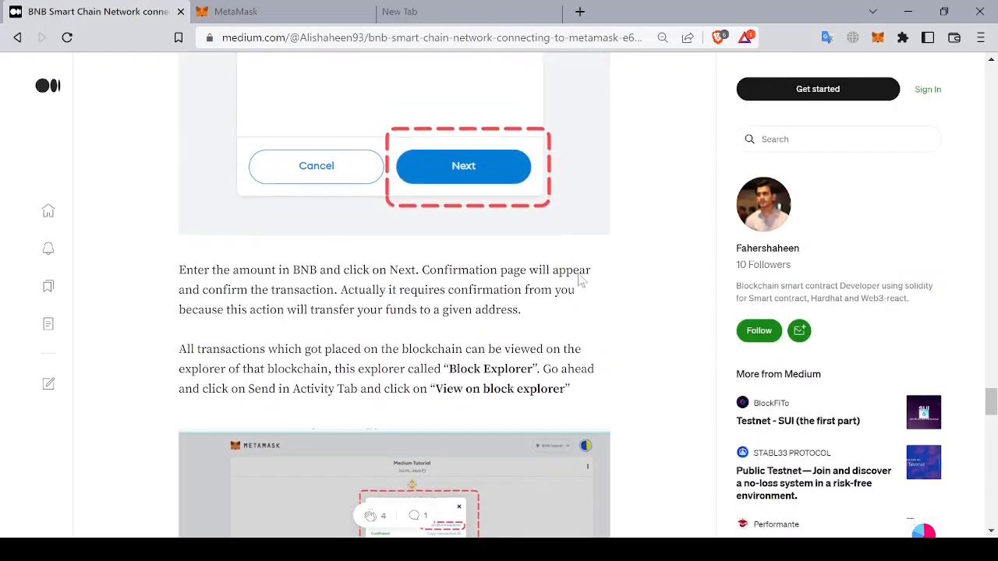
scroll(579, 280, up, 10)
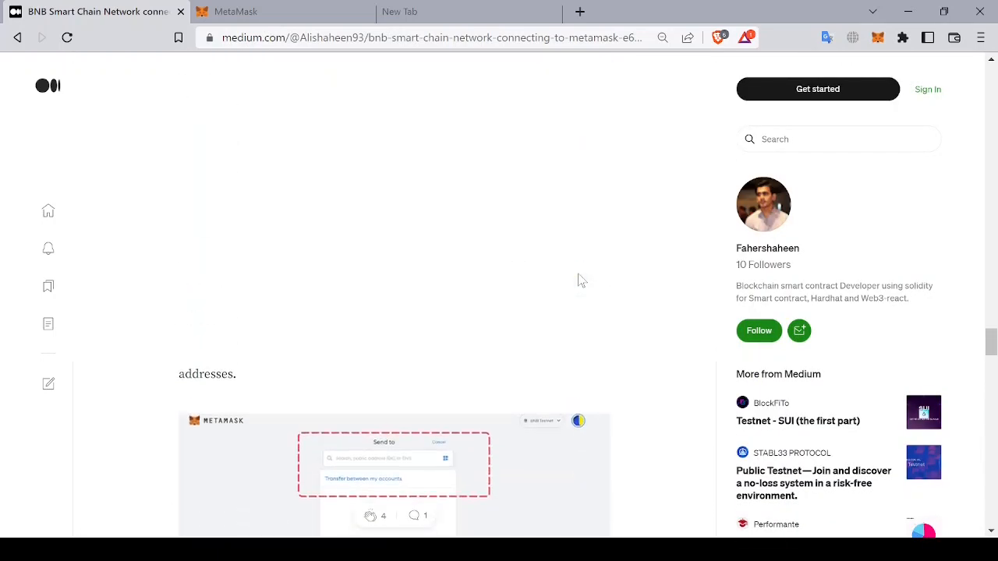
scroll(580, 281, up, 10)
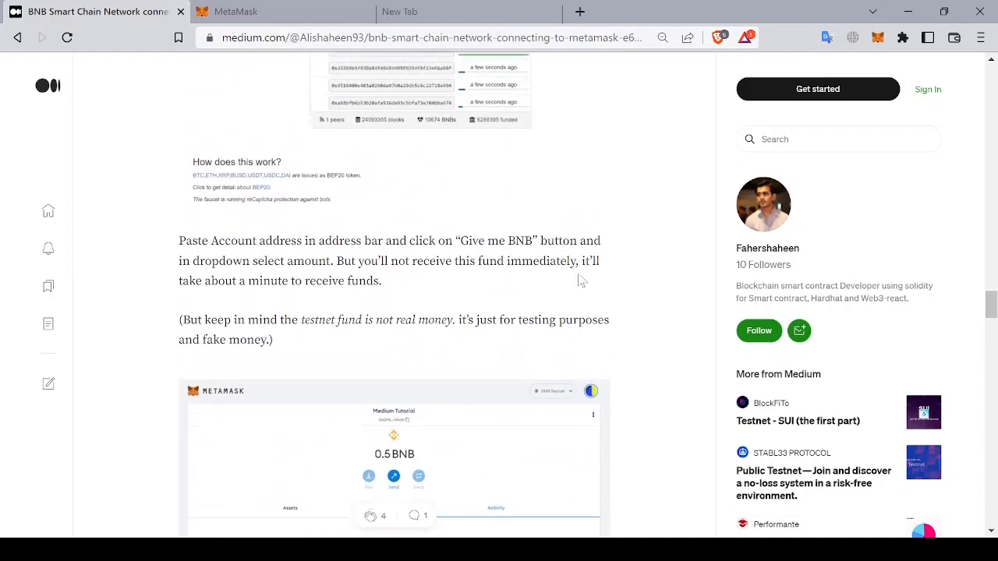
scroll(579, 281, up, 3)
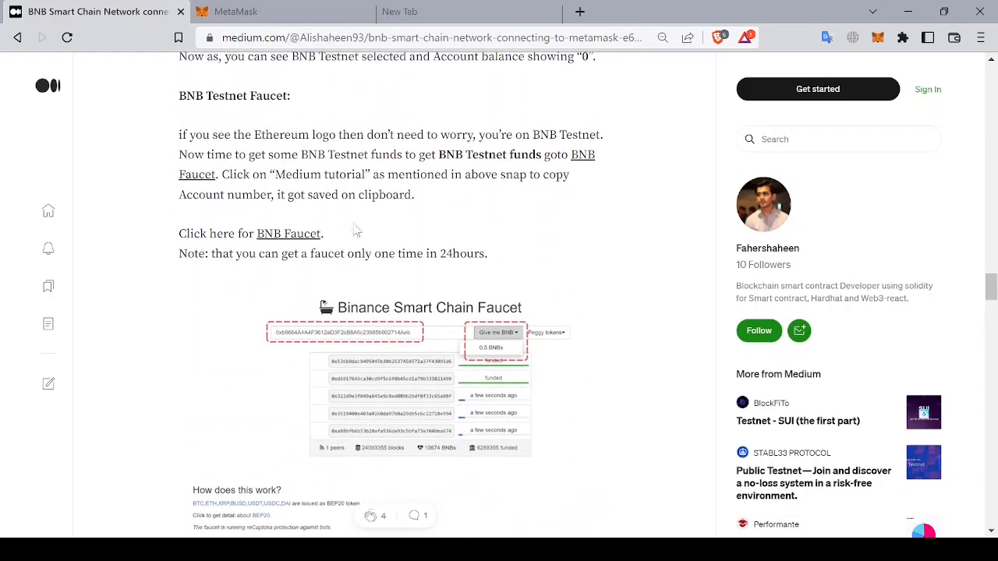
Step: Open the BNB Faucet link from the article and copy the MetaMask account address
click(295, 238)
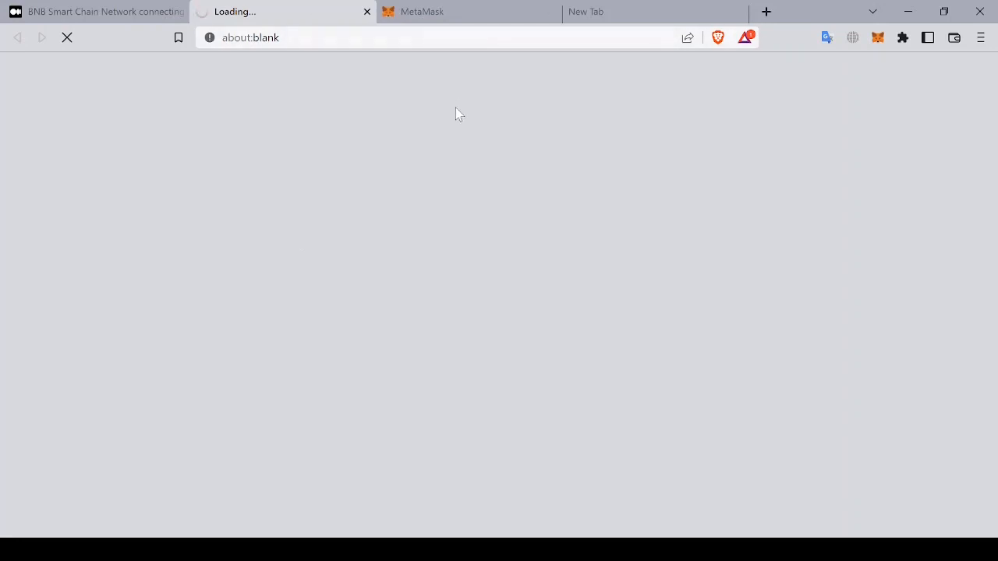
click(463, 11)
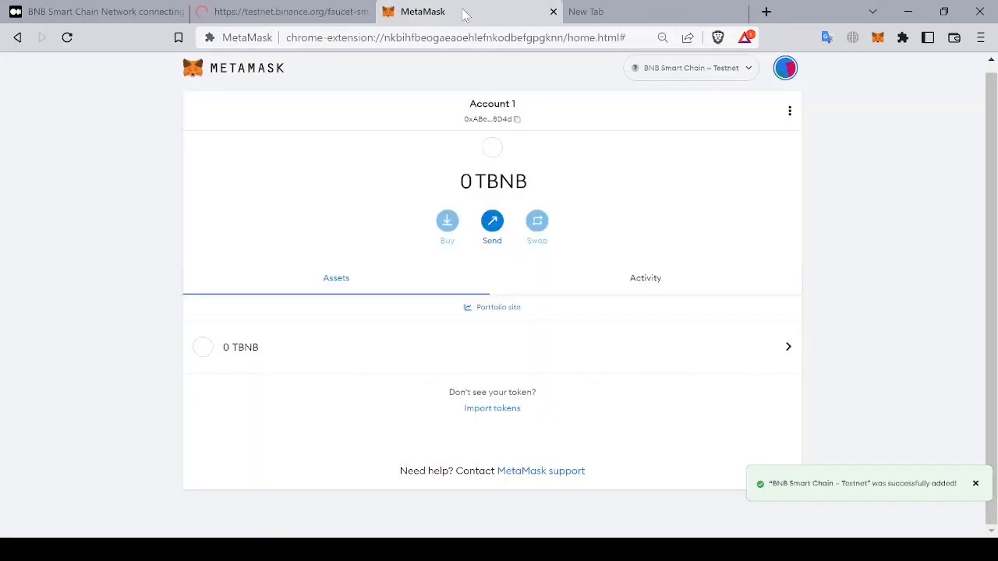
click(519, 117)
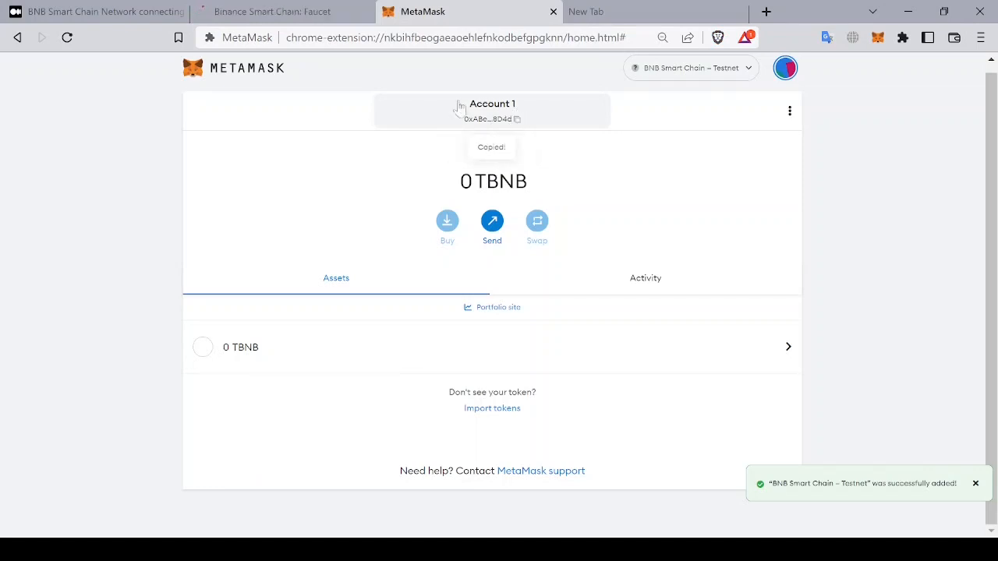
Step: Paste the account address into the Binance Smart Chain Faucet and request 0.5 BNBs
click(327, 16)
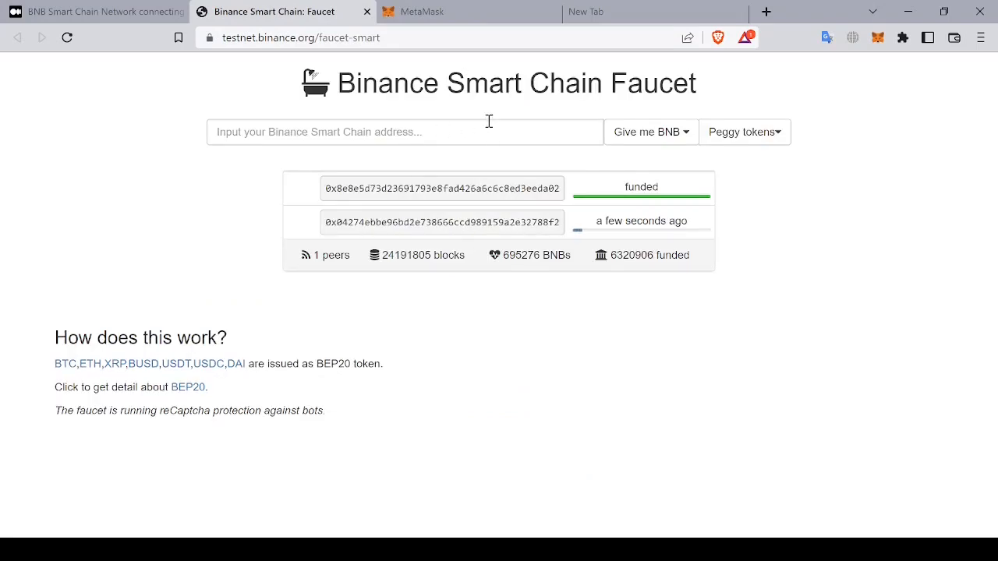
click(441, 122)
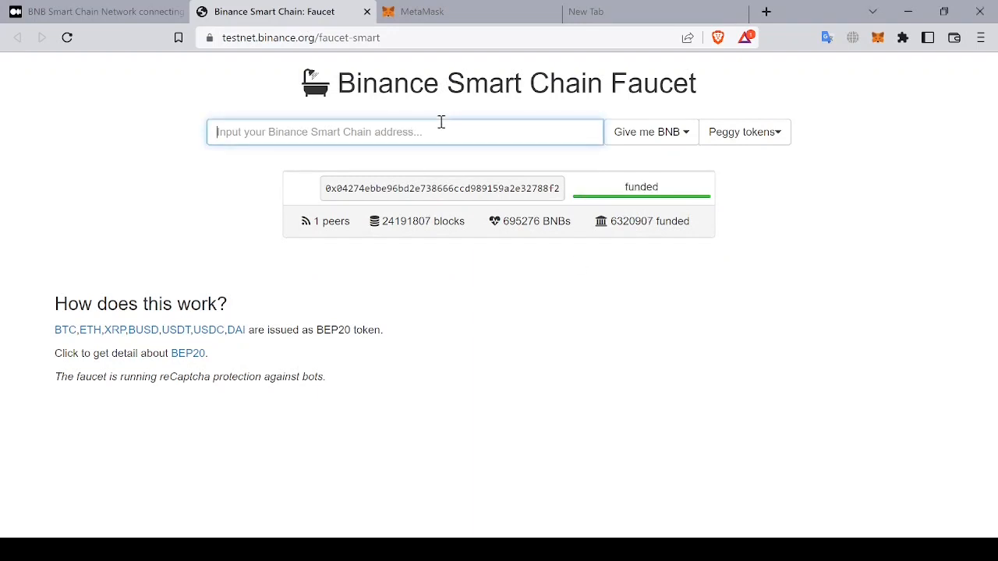
key(ctrl+v)
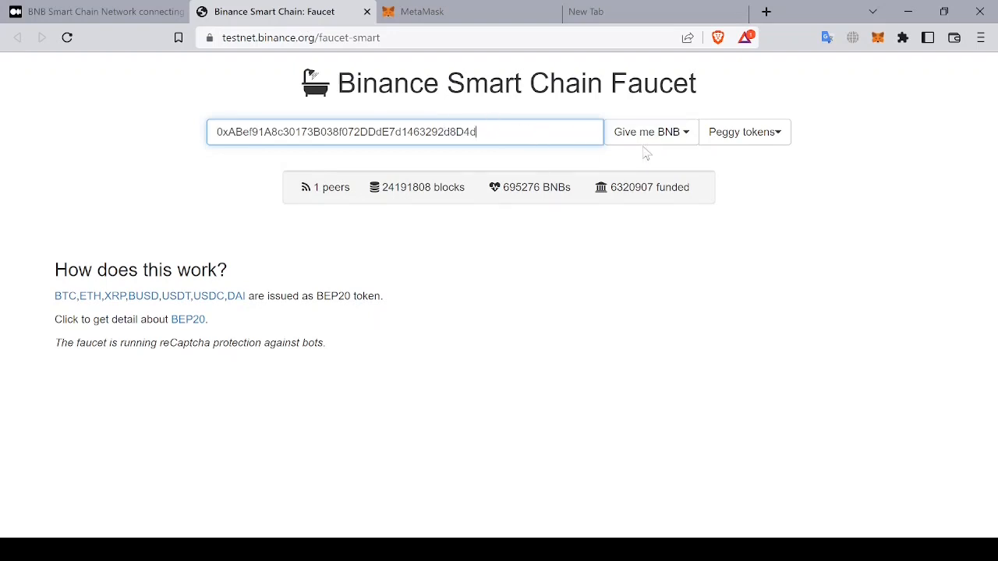
click(667, 137)
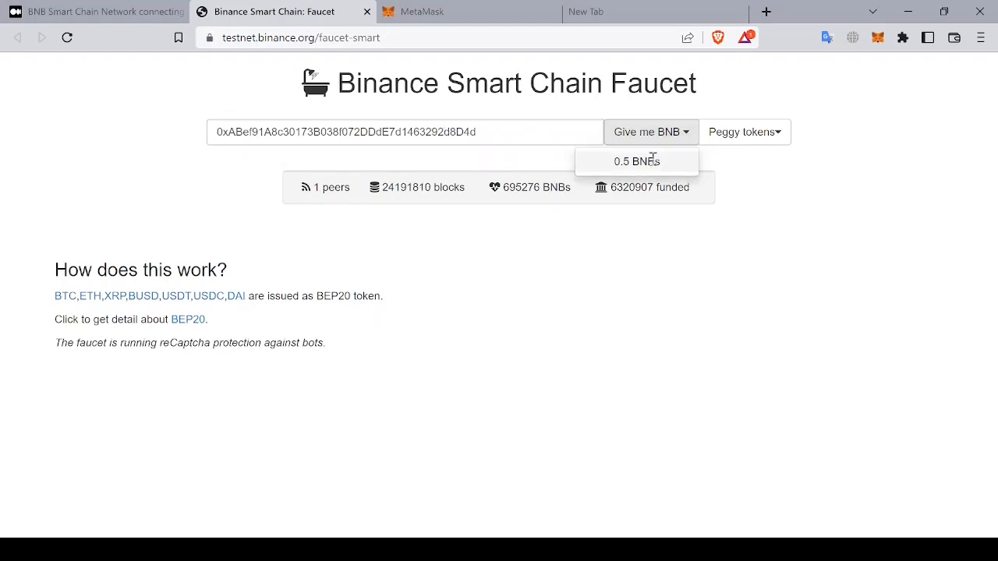
click(653, 161)
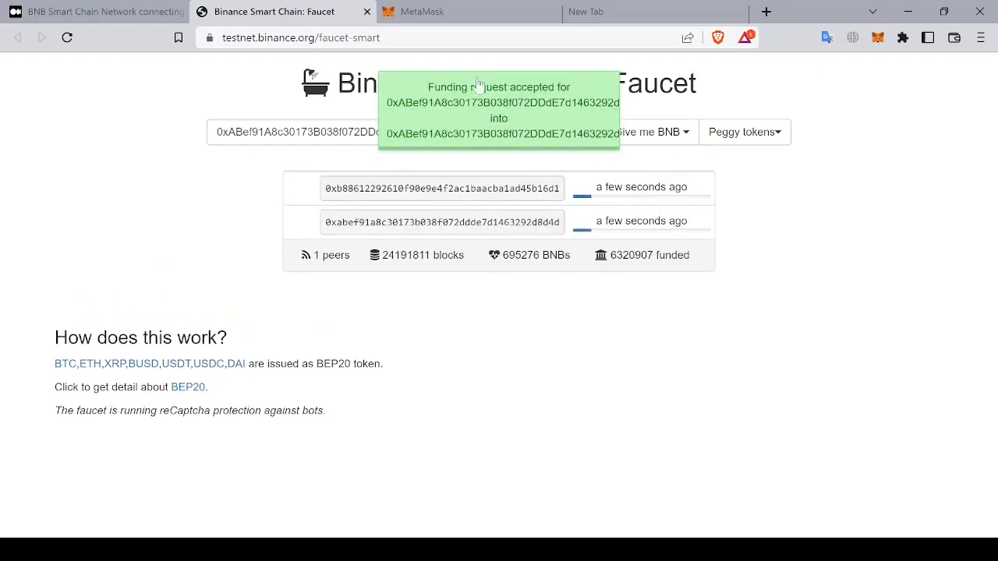
Step: Check the account's testnet balance in MetaMask and return to the faucet page
click(483, 12)
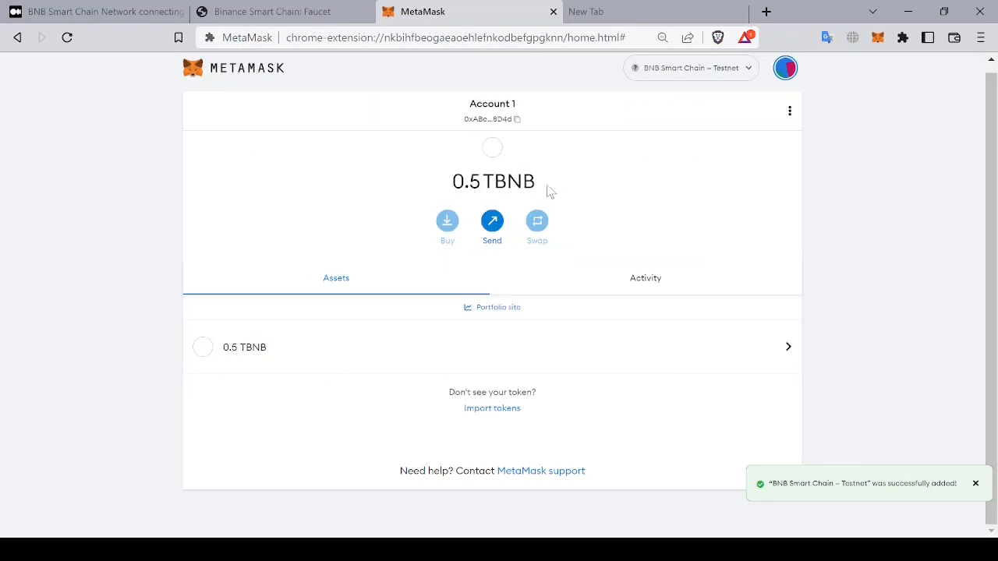
click(327, 11)
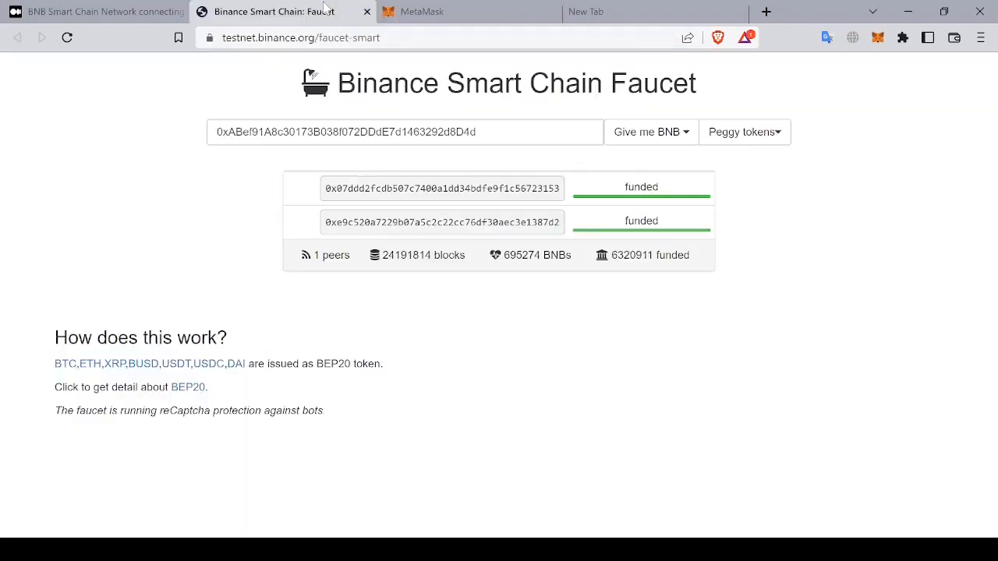
double_click(538, 223)
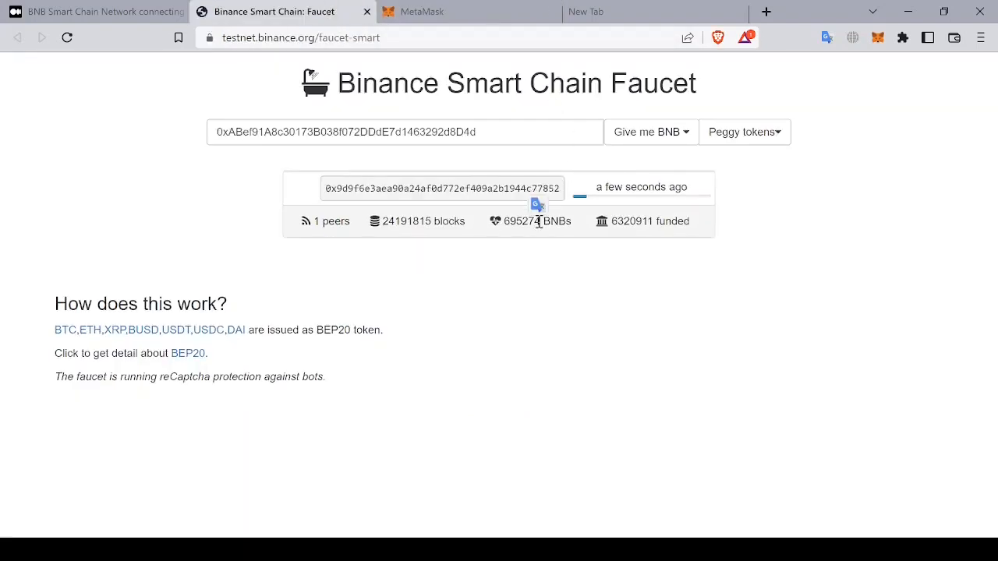
Step: Fill in a MetaMask send of 0.001 TBNB to the pasted faucet address and continue
click(474, 7)
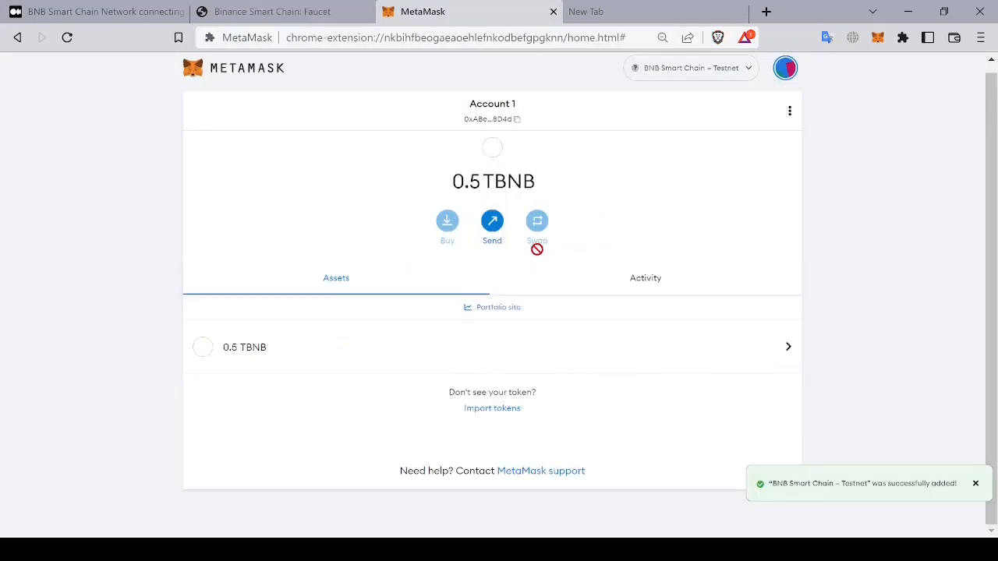
click(646, 279)
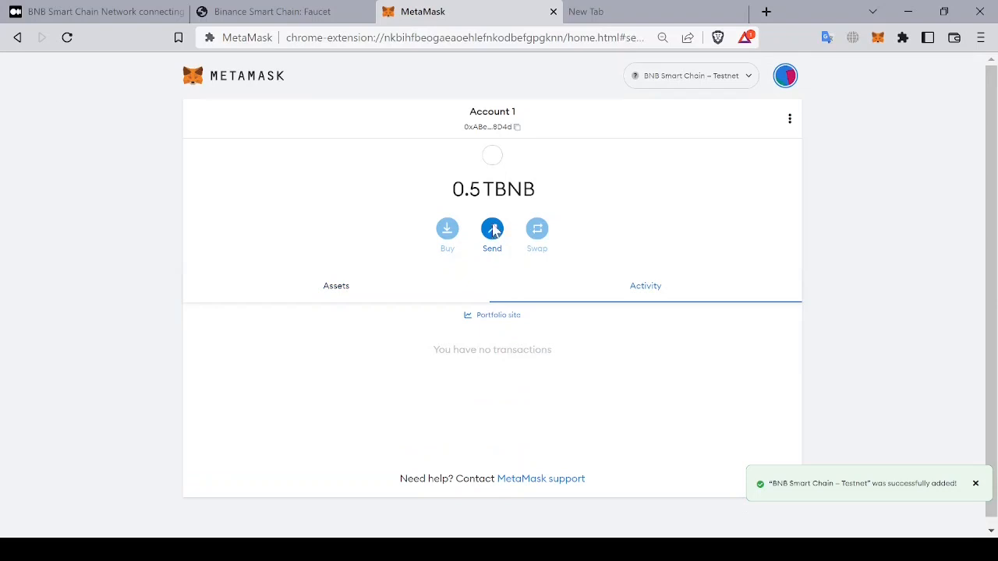
click(492, 229)
key(ctrl+v)
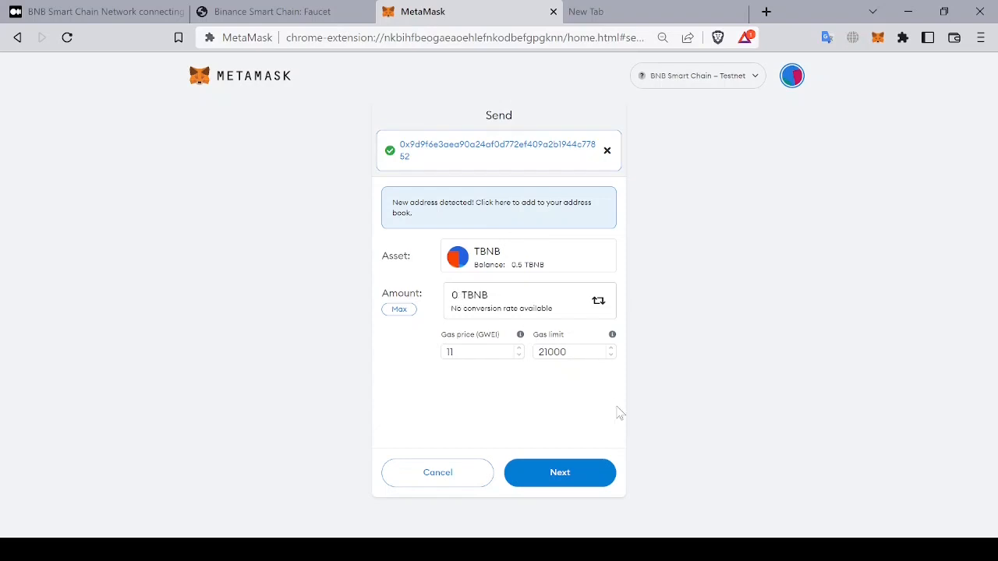
text(.001)
click(580, 477)
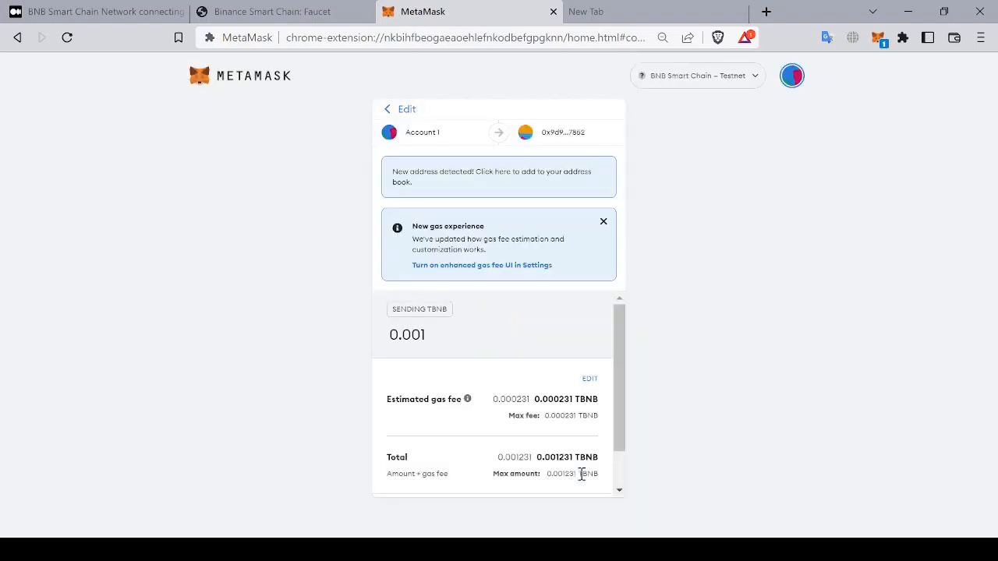
Step: Dismiss the new gas experience notice and confirm the 0.001 TBNB transaction
scroll(533, 385, down, 1)
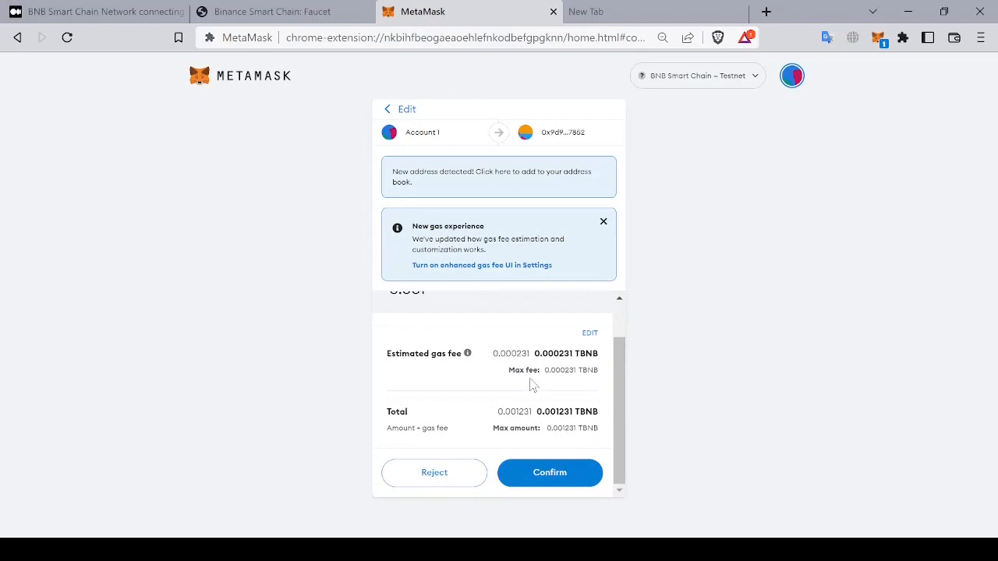
click(605, 223)
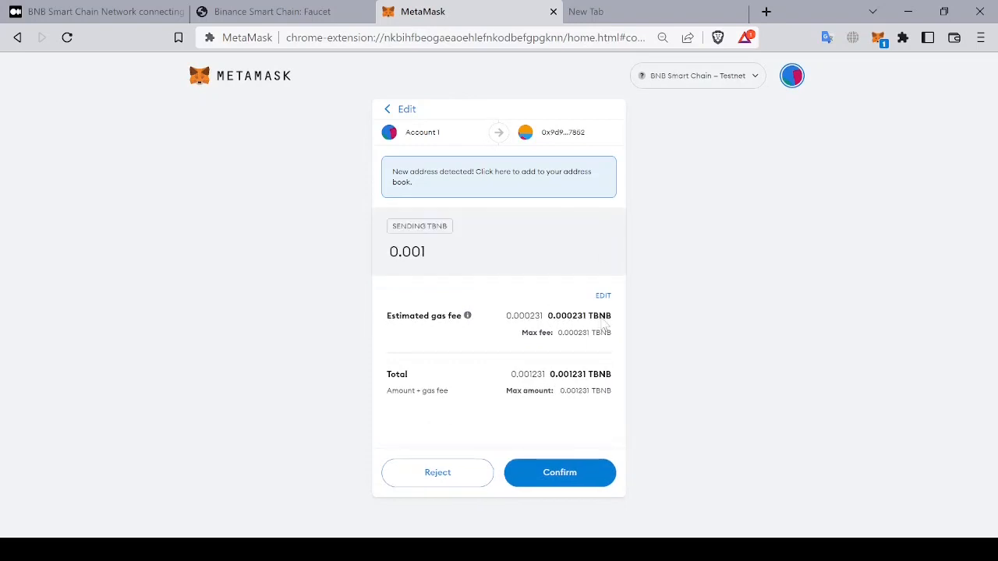
click(595, 479)
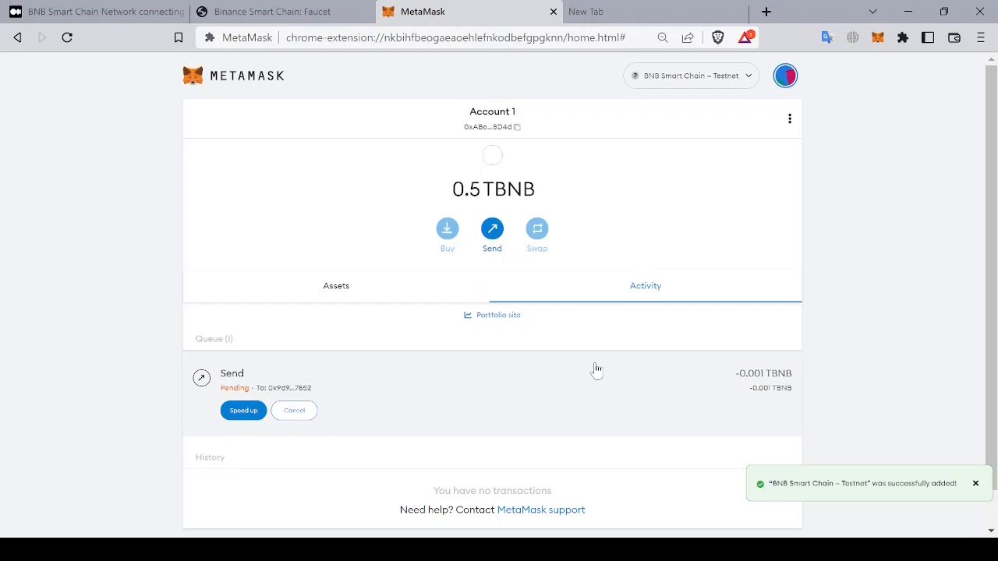
Step: Close the empty tab and open the sent transaction's details on the block explorer
click(739, 11)
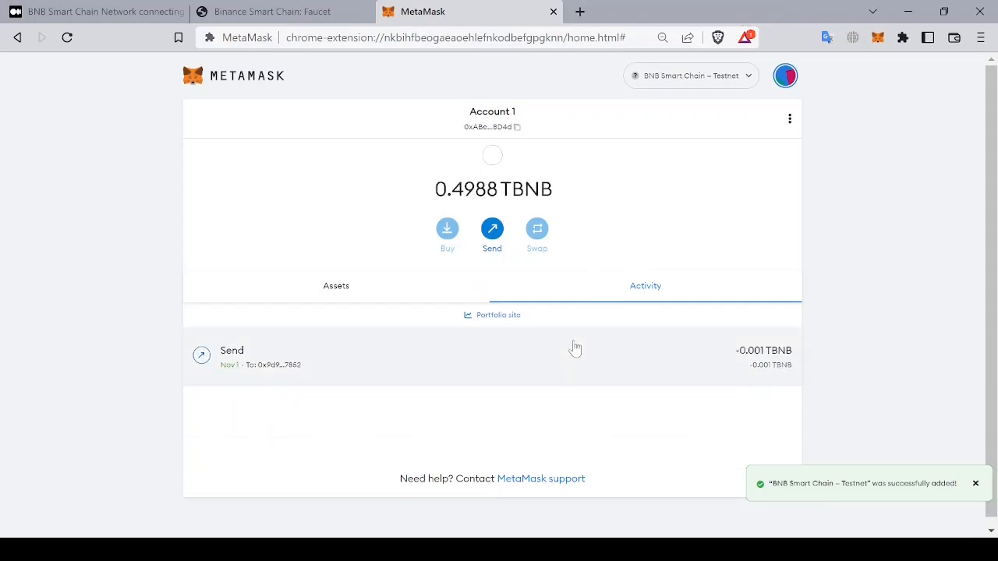
click(638, 375)
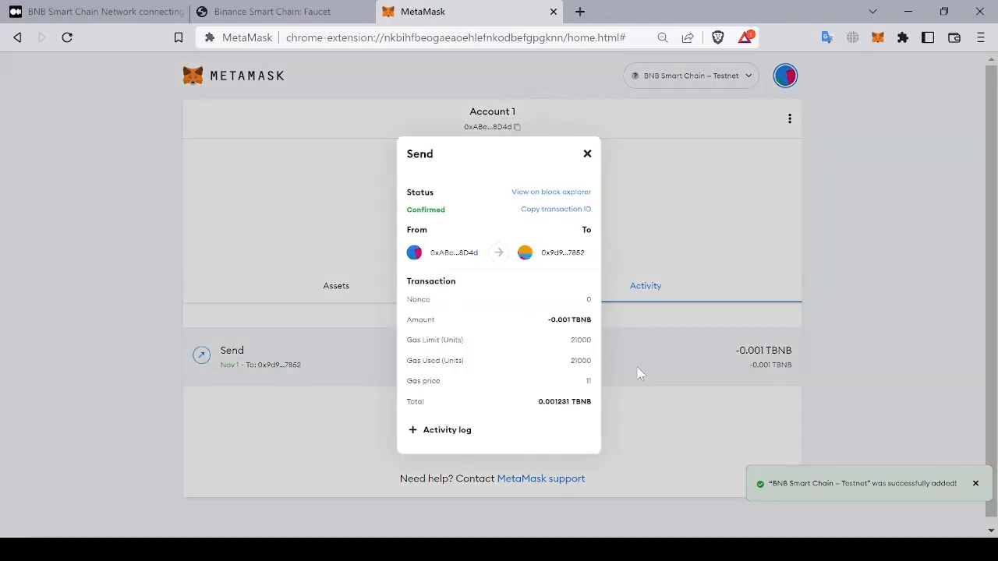
click(556, 195)
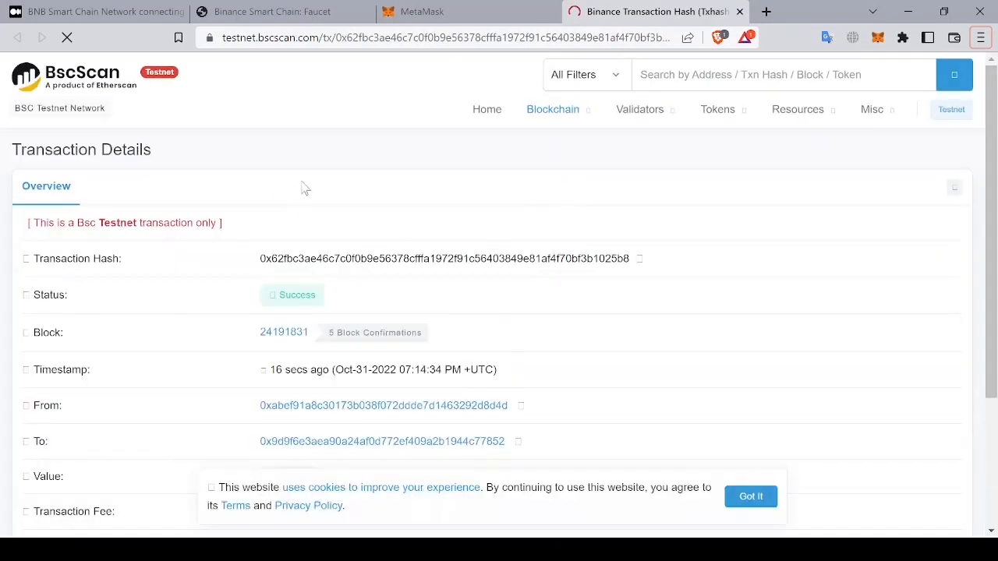
scroll(453, 258, down, 2)
scroll(454, 258, up, 1)
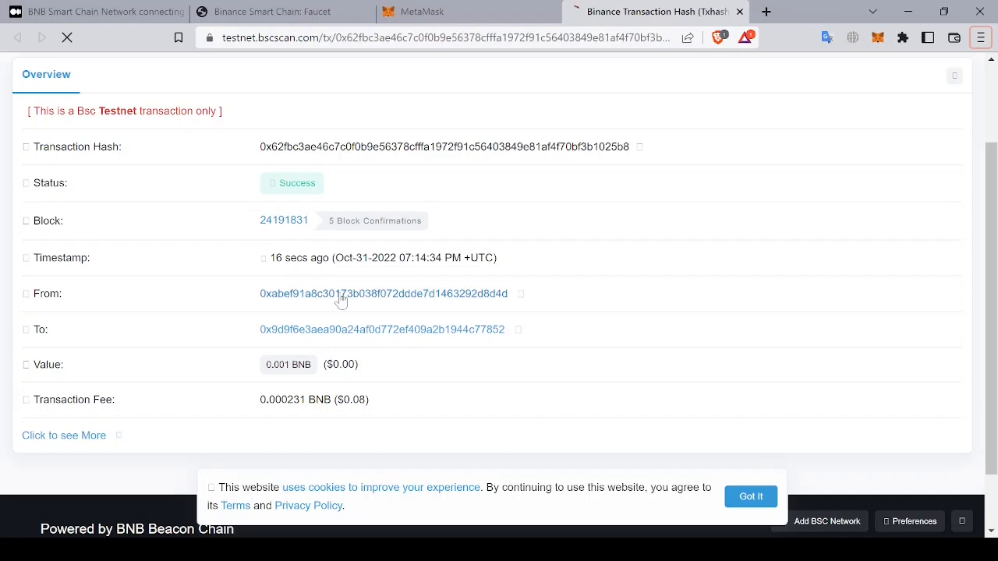
Step: Compare the MetaMask transaction details with the block explorer record and review the networks list
click(477, 14)
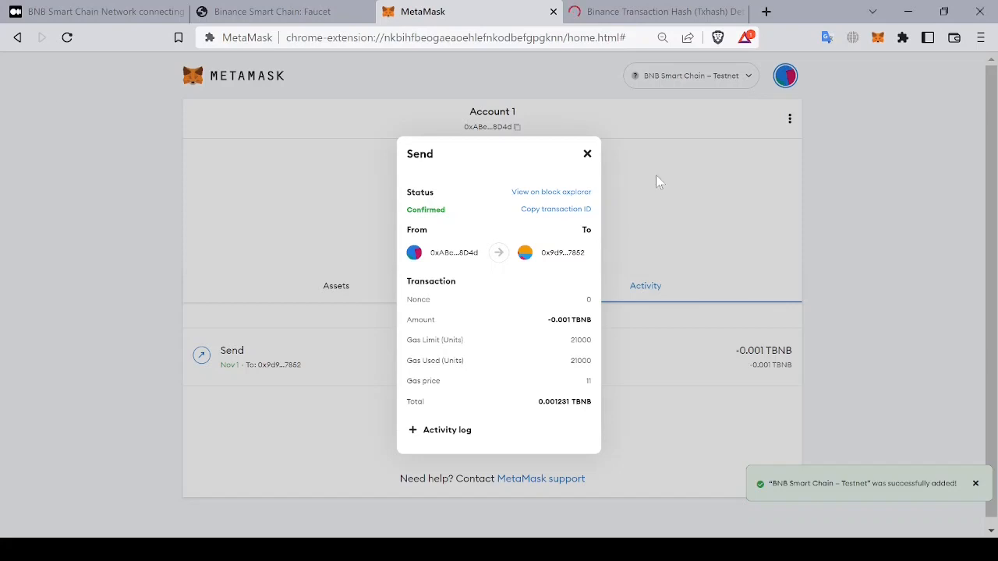
click(587, 153)
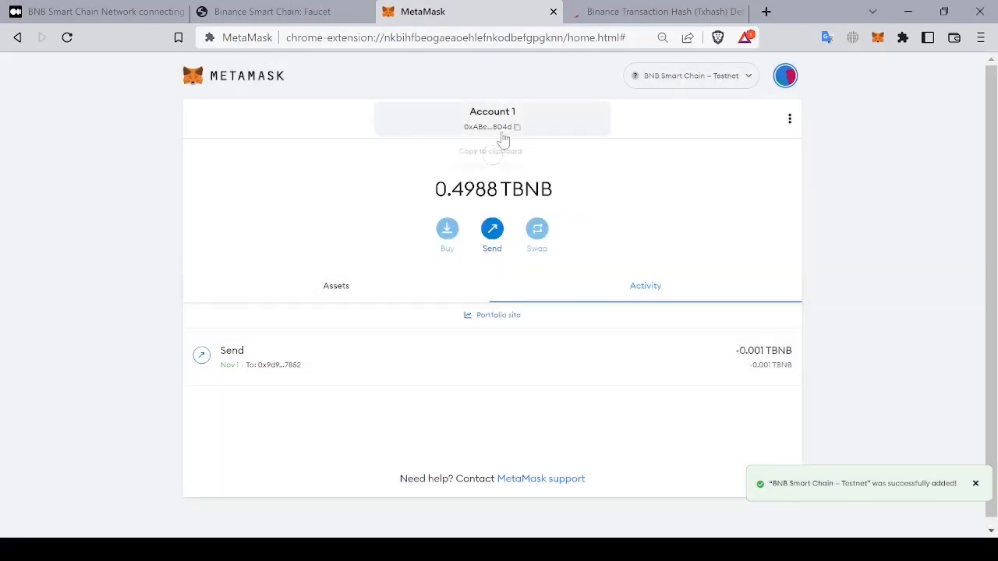
click(633, 9)
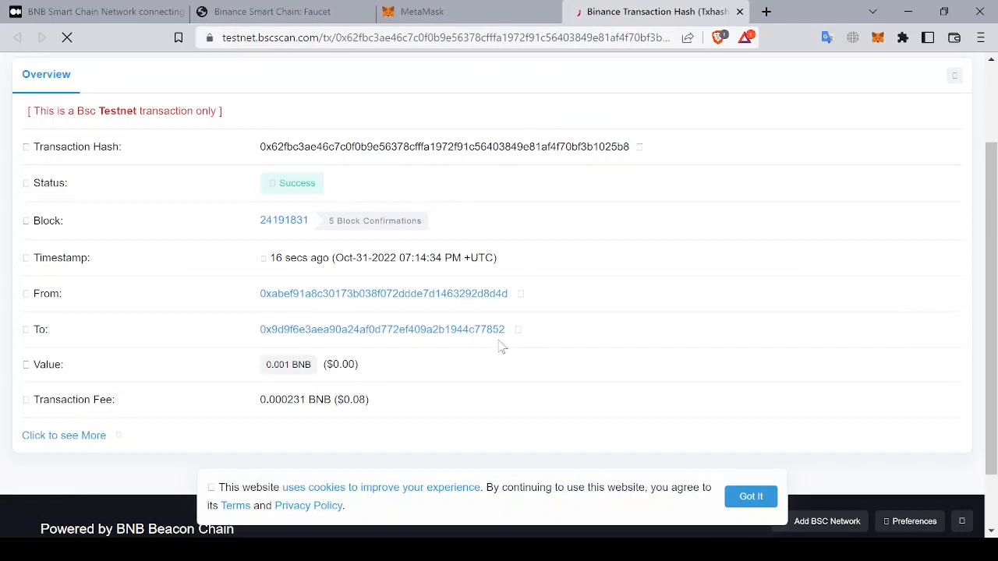
scroll(501, 341, down, 1)
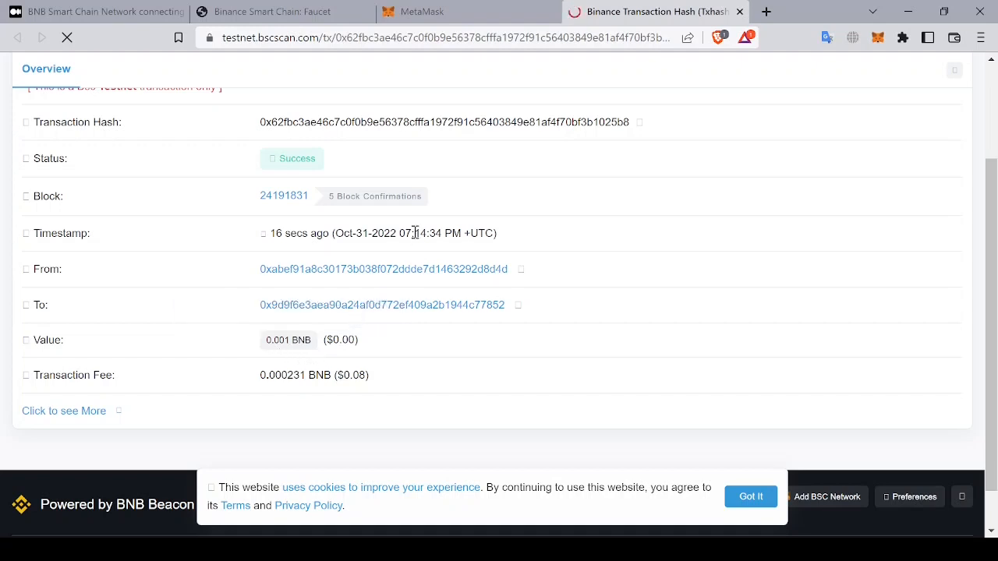
click(503, 16)
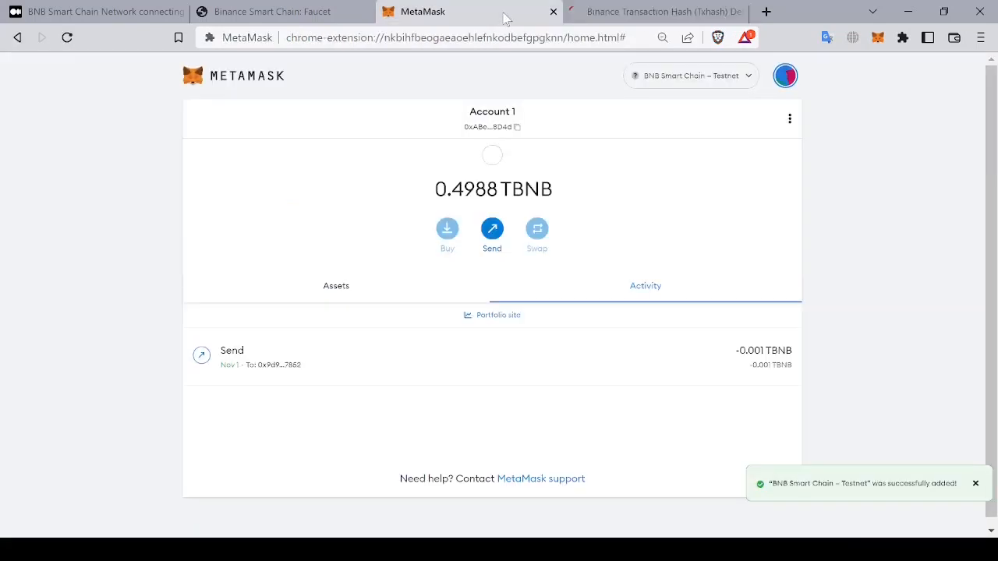
click(535, 356)
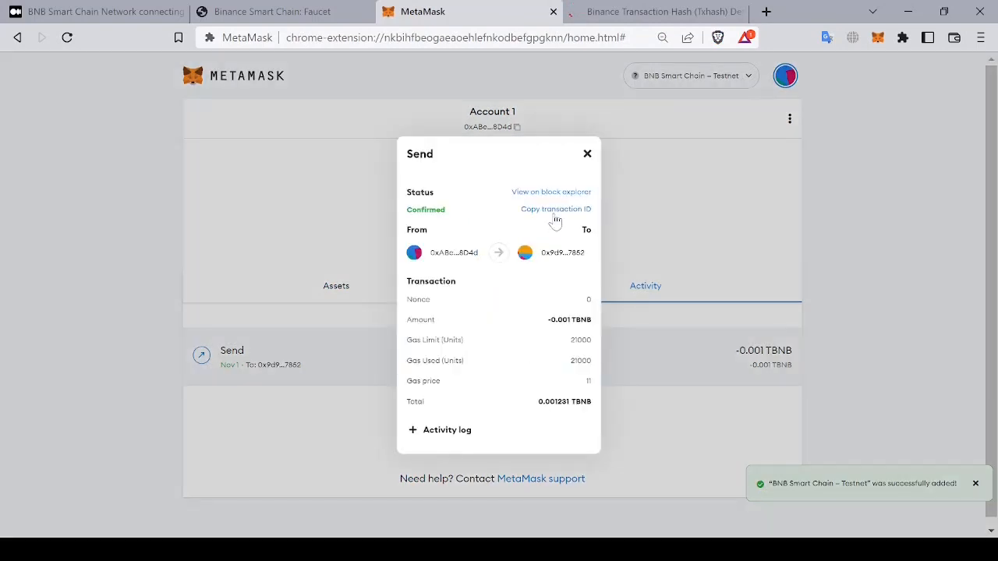
click(640, 11)
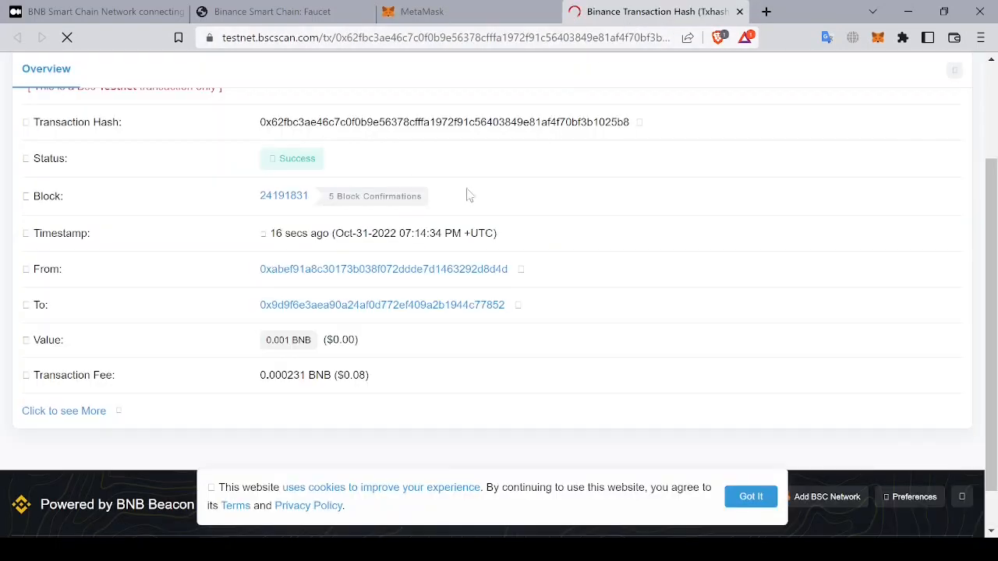
click(487, 20)
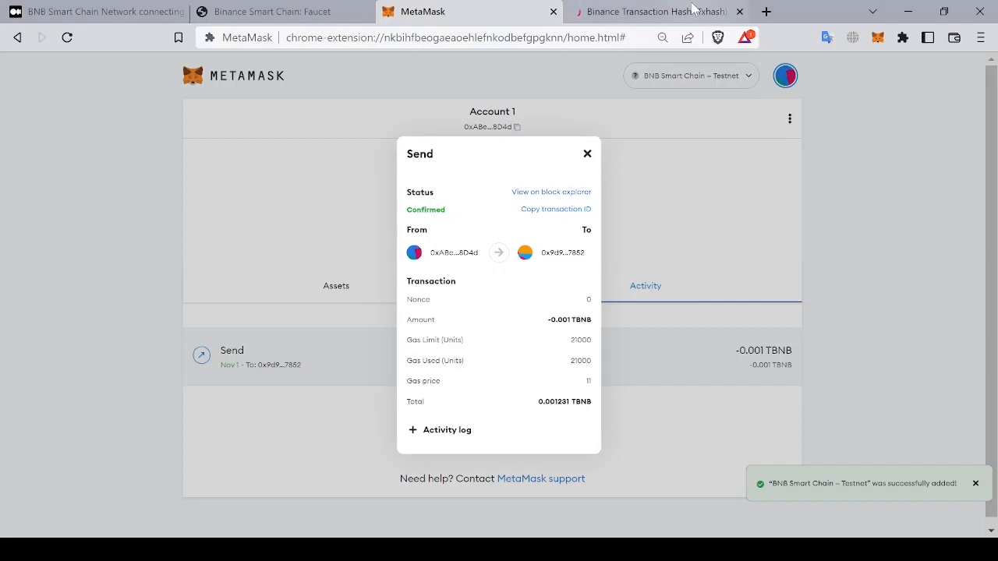
click(724, 241)
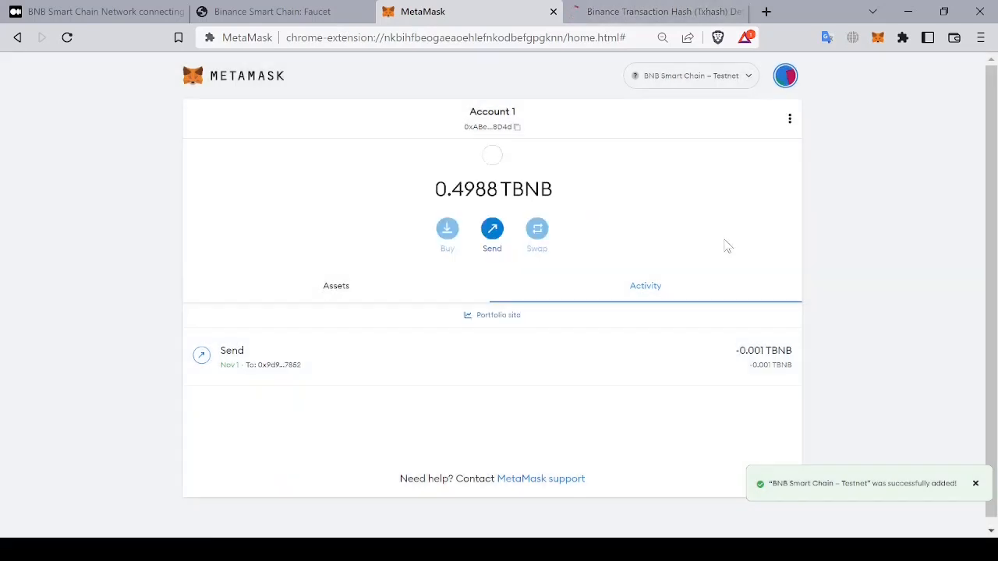
click(711, 88)
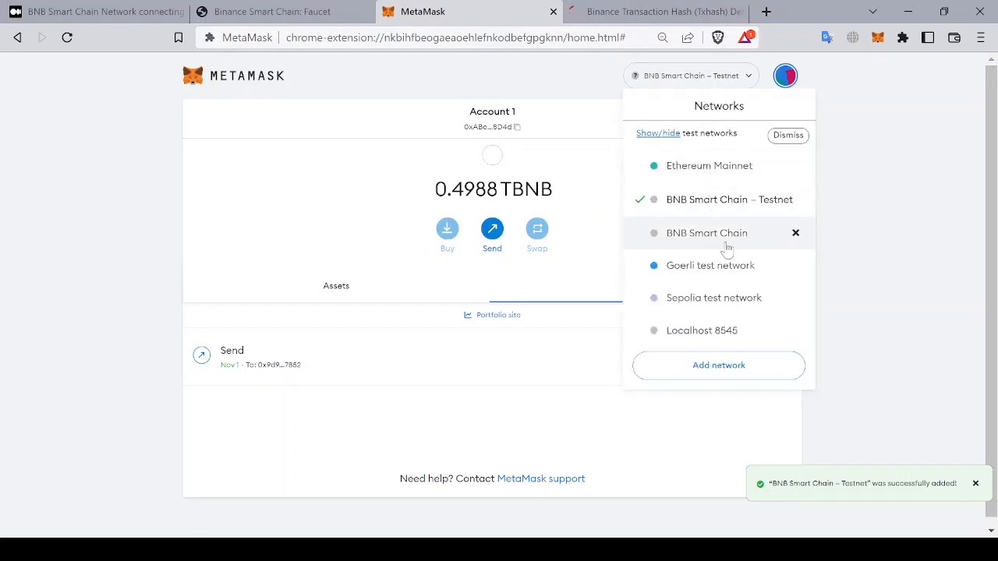
click(210, 176)
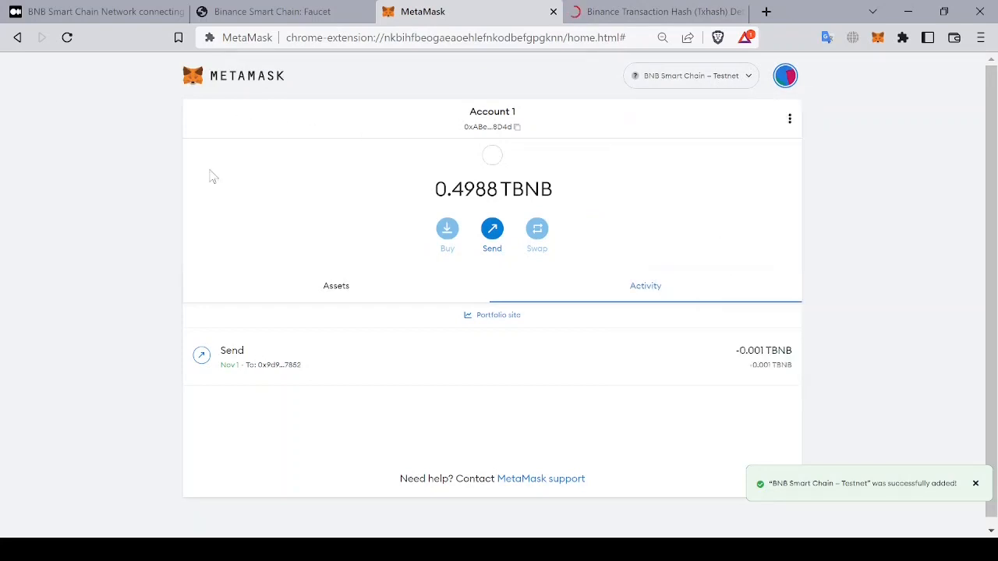